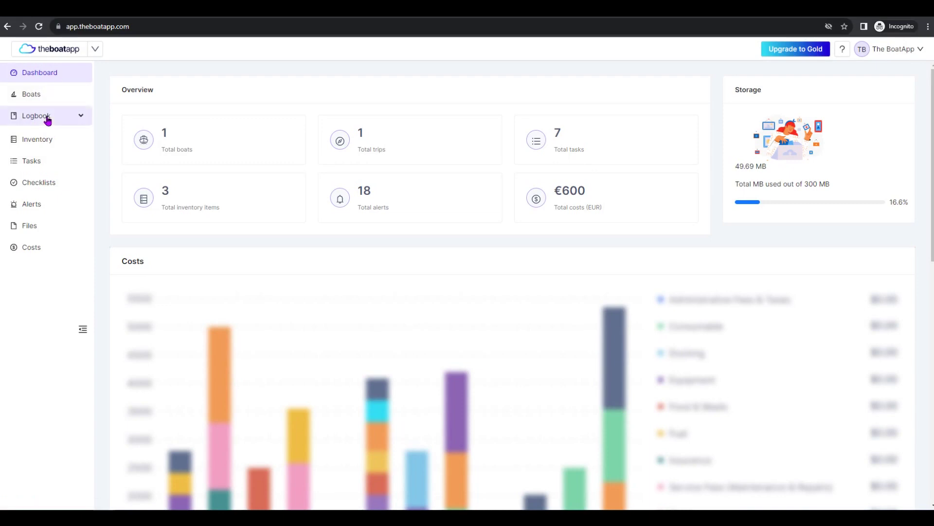
Review the three records in All logs sorted by type, then go to the Trips page.
click(47, 121)
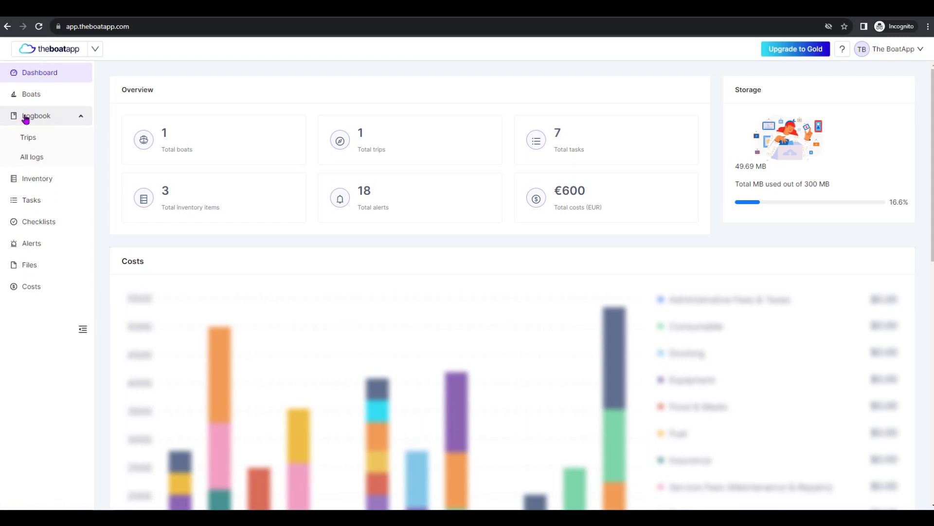
click(49, 119)
click(48, 121)
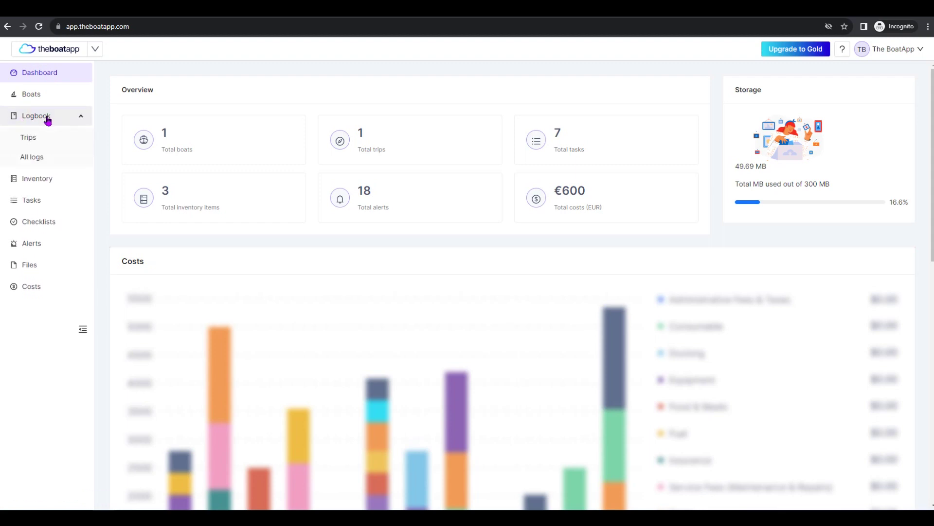
click(71, 157)
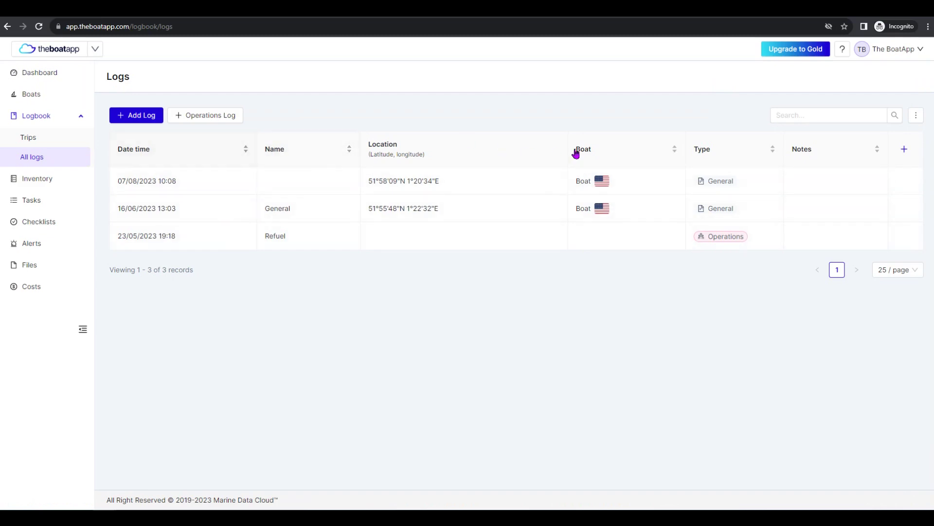
click(752, 158)
click(68, 141)
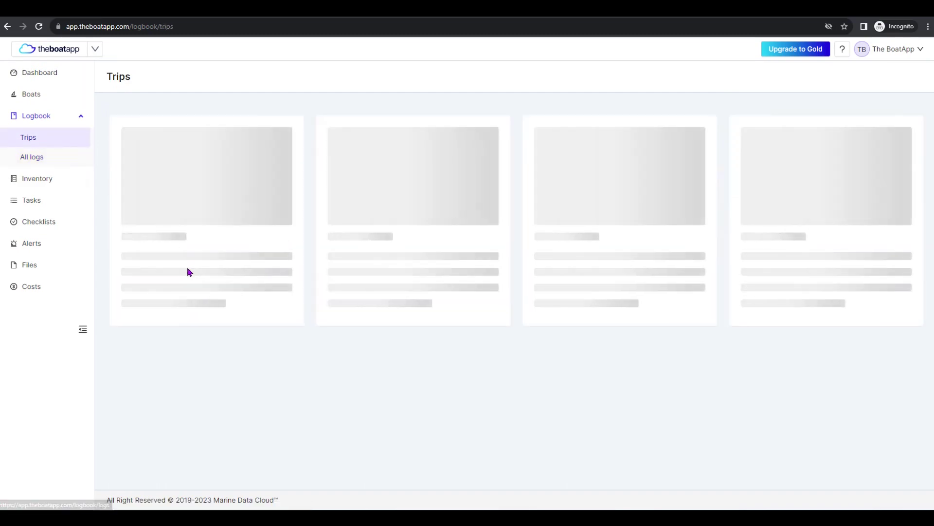
View the trip's details with its two logs, then return to the All logs list.
click(210, 394)
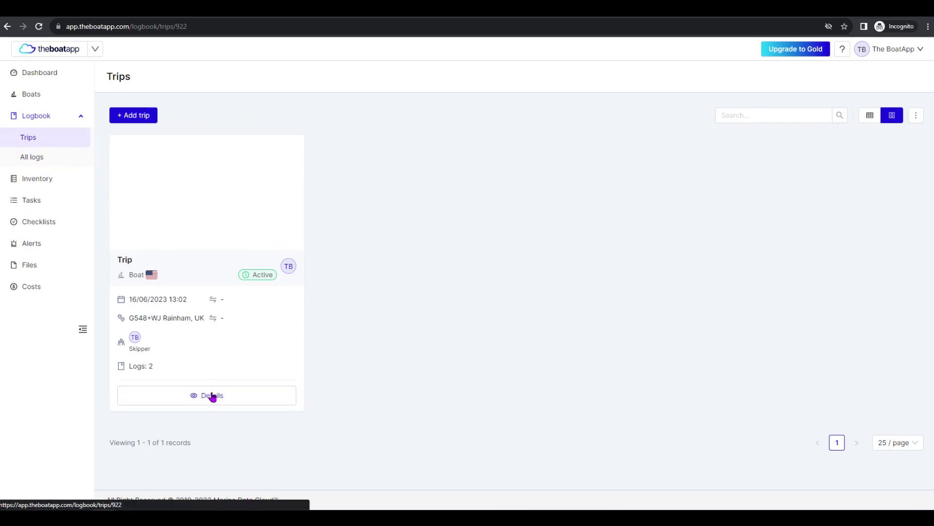
scroll(281, 363, down, 6)
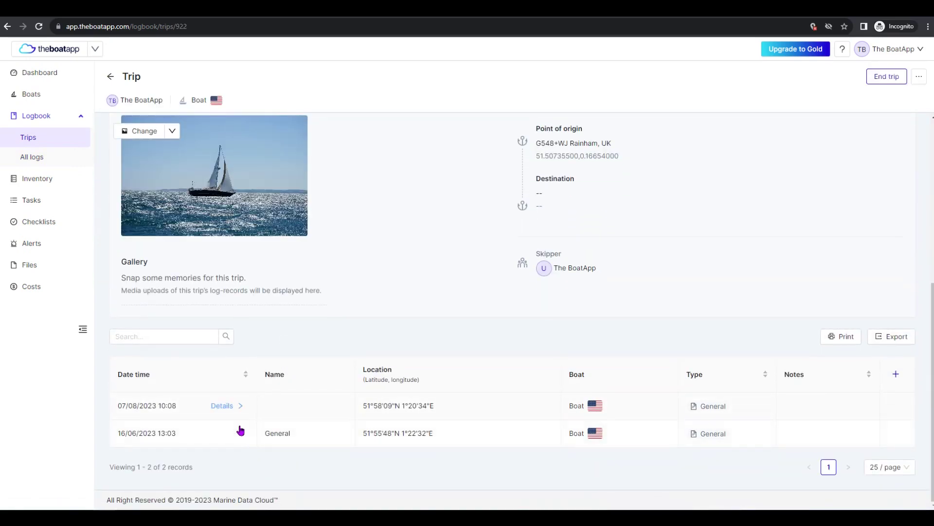
scroll(705, 376, up, 6)
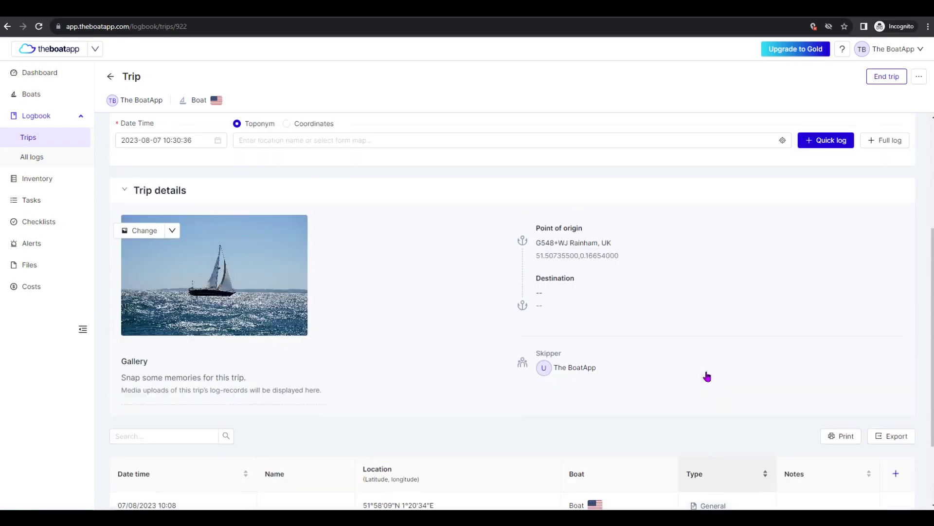
click(22, 158)
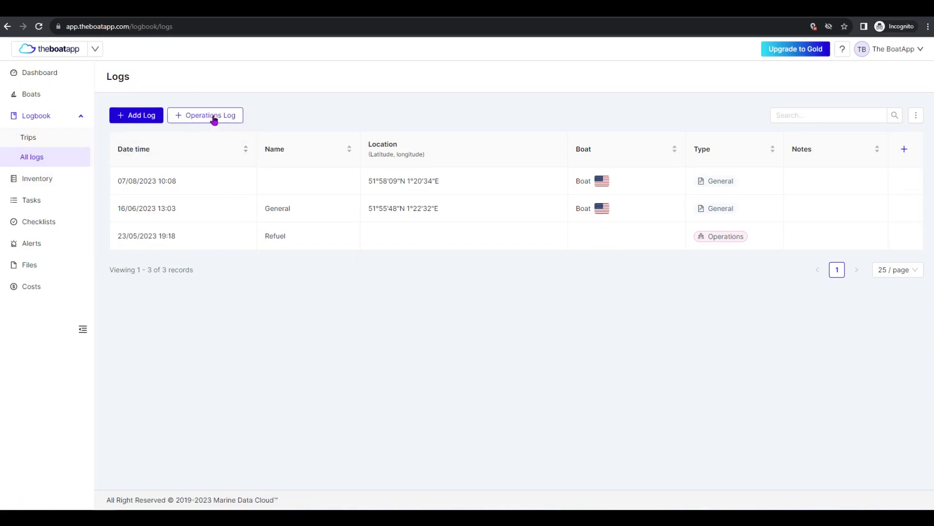
click(214, 121)
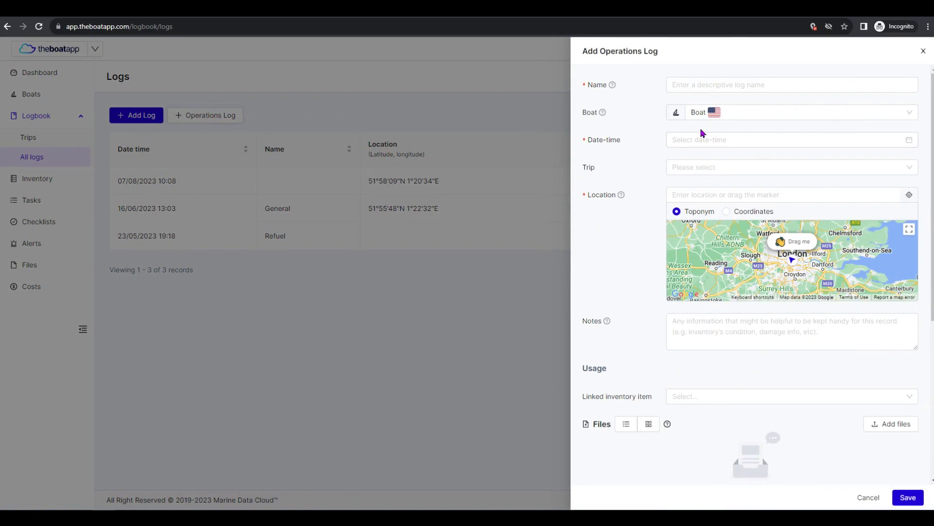
scroll(702, 133, down, 5)
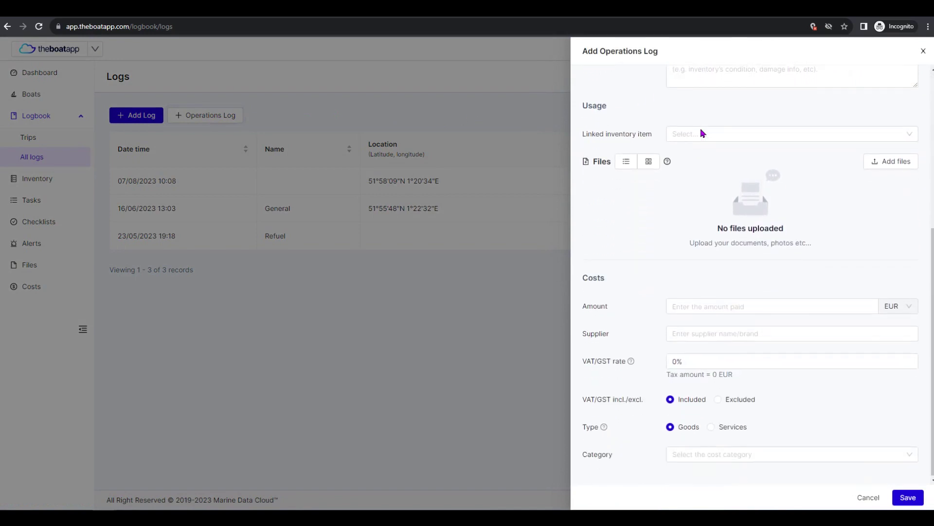
scroll(703, 134, up, 5)
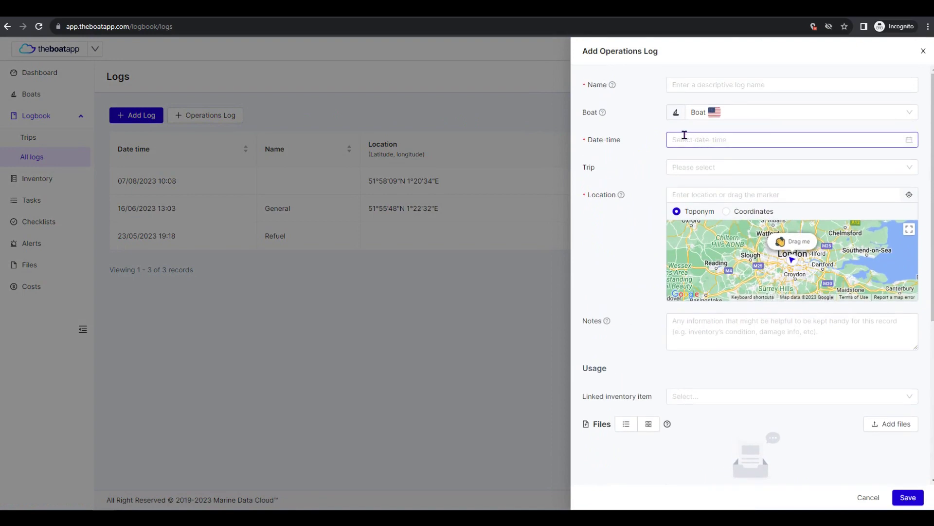
click(699, 87)
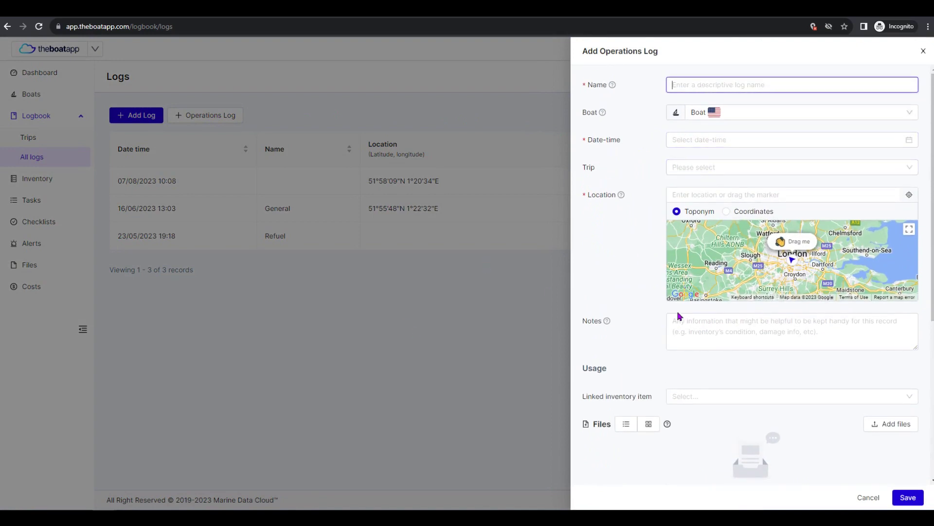
click(256, 428)
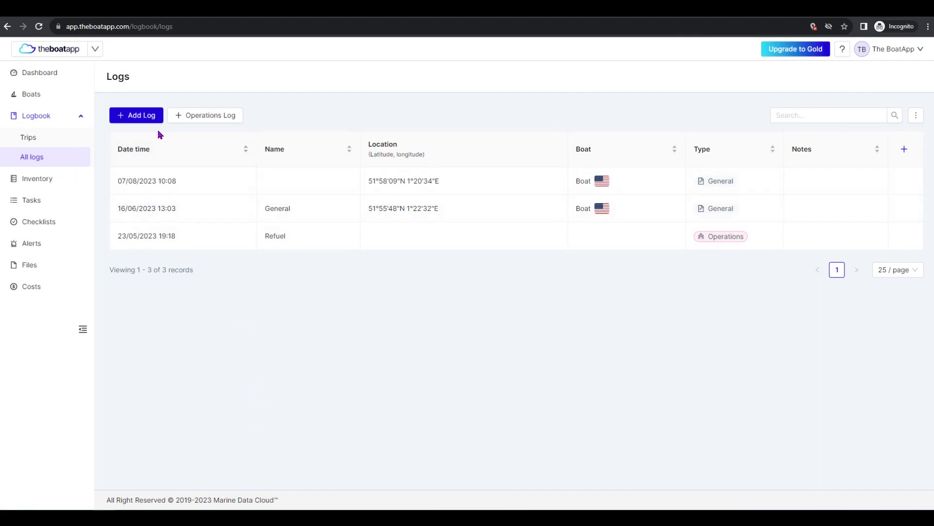
click(64, 144)
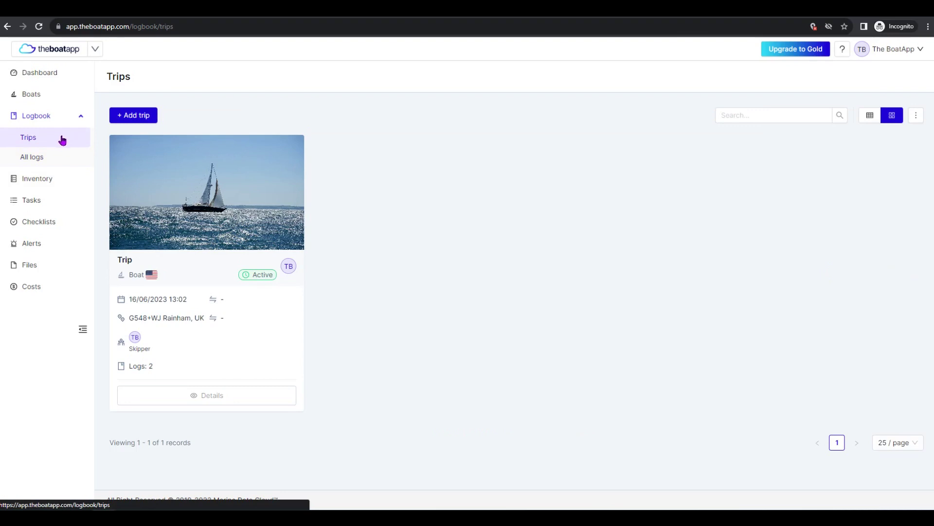
click(214, 393)
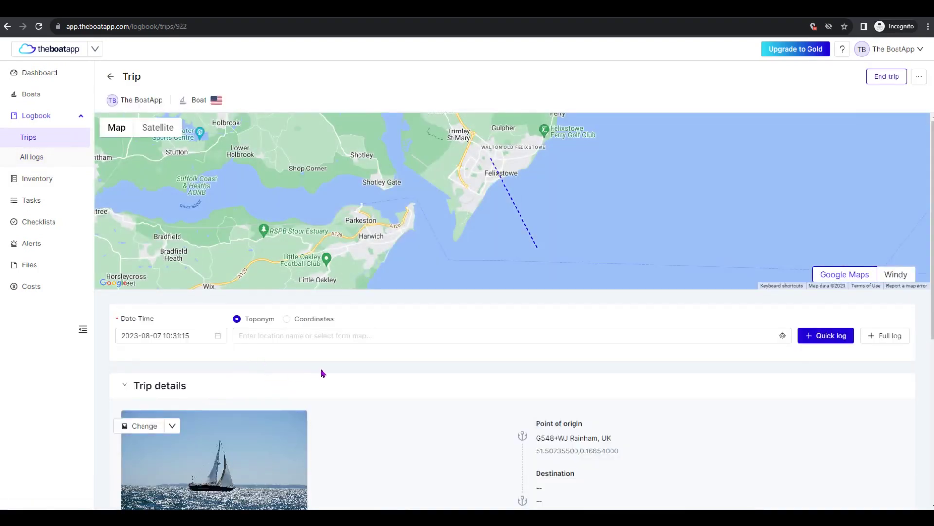
scroll(390, 366, down, 3)
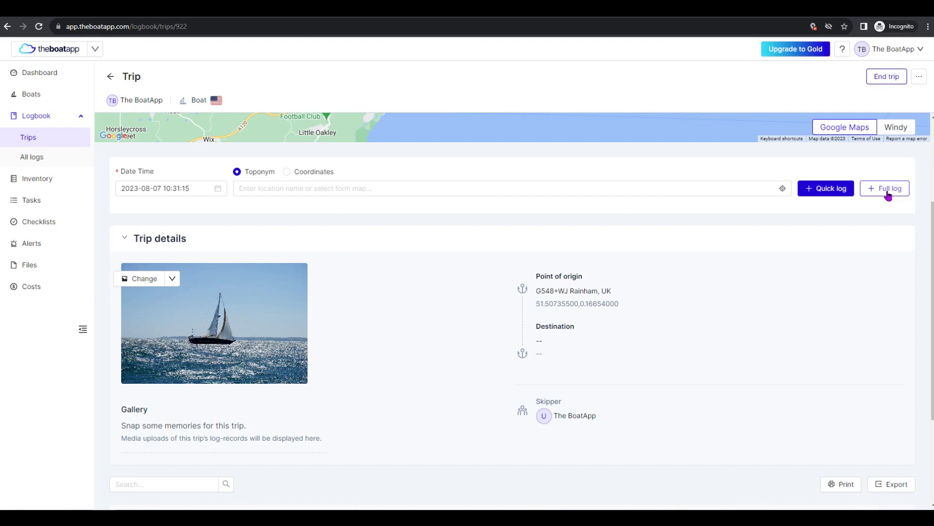
click(888, 190)
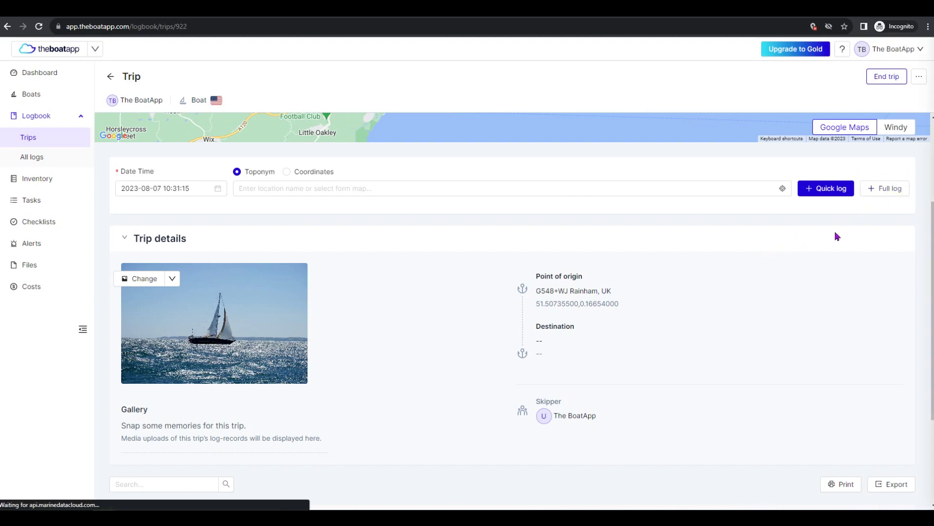
scroll(809, 270, down, 5)
scroll(810, 277, down, 2)
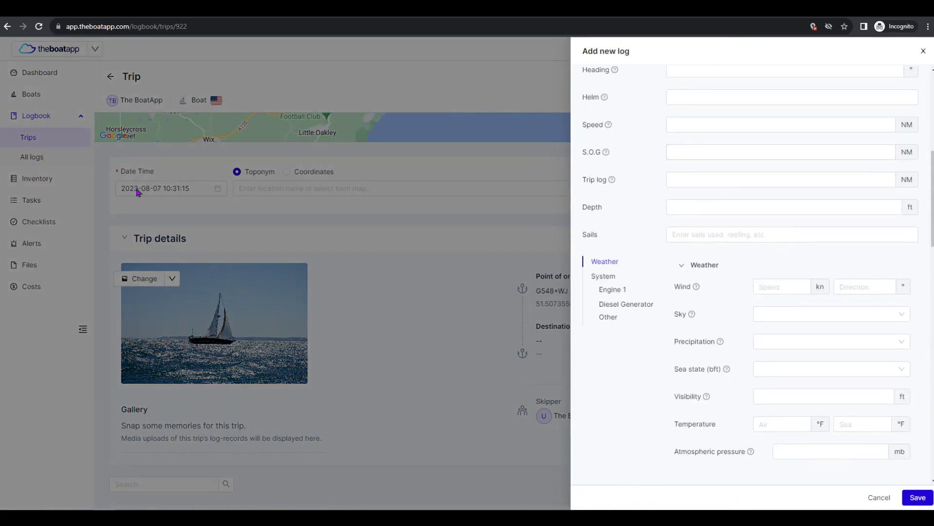
click(68, 163)
click(31, 157)
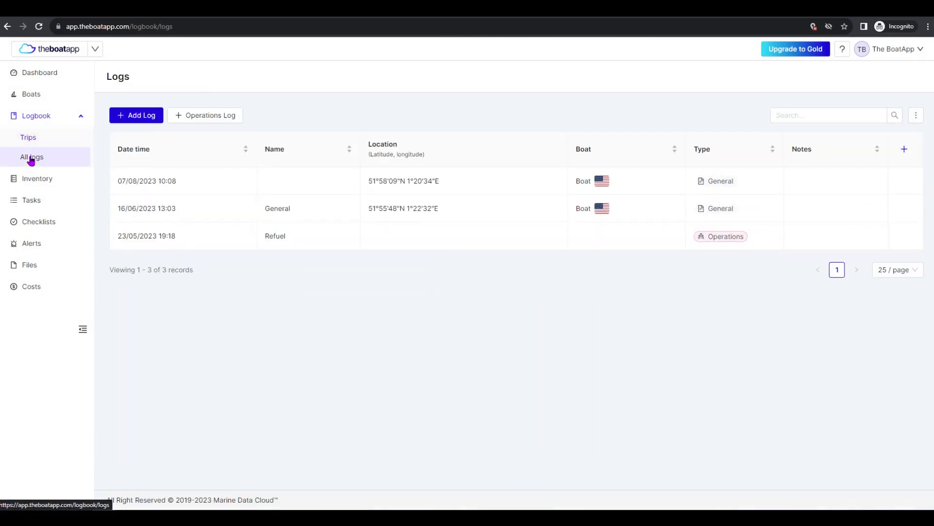
Start a new Operations log named Refuel and assign it to the boat Boat.
click(208, 117)
click(699, 84)
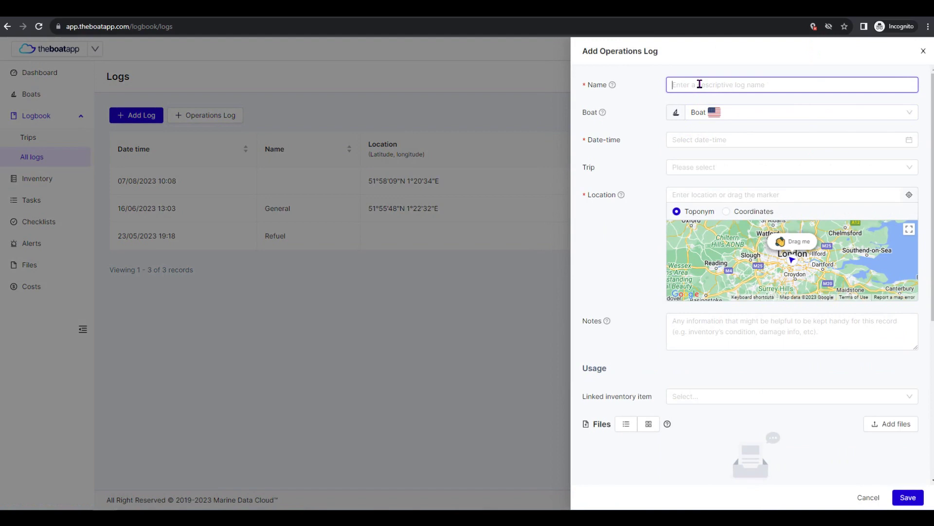
text(Refuel)
click(756, 112)
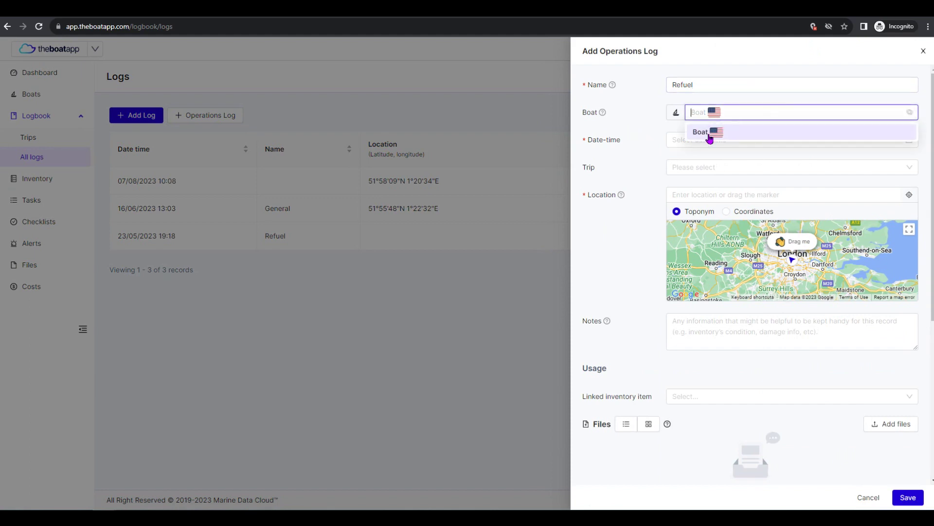
click(701, 132)
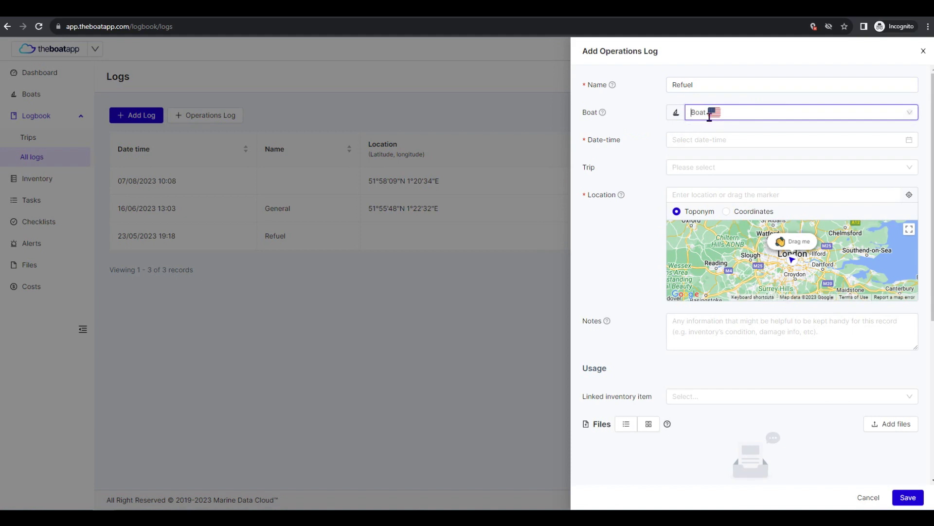
Set the log's date-time to now (07/08/2023 10:31) and link it to the trip Trip.
click(712, 140)
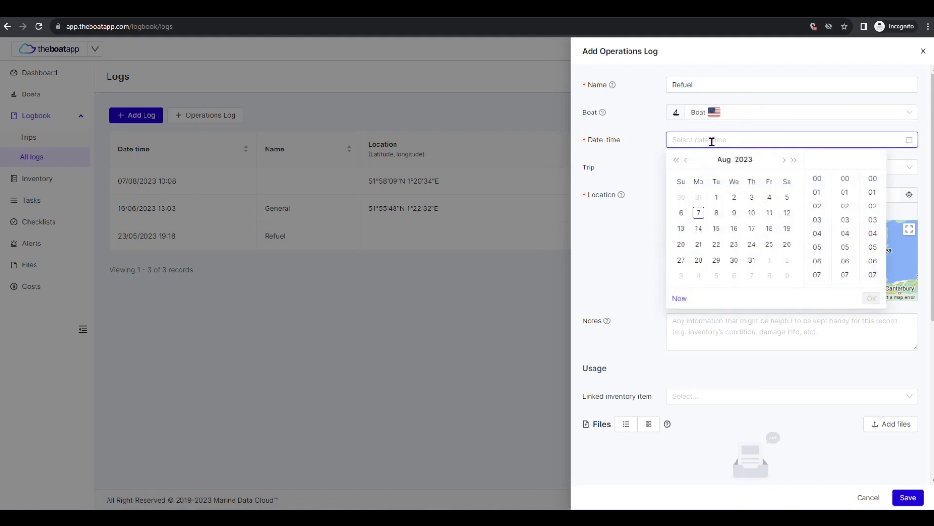
click(681, 298)
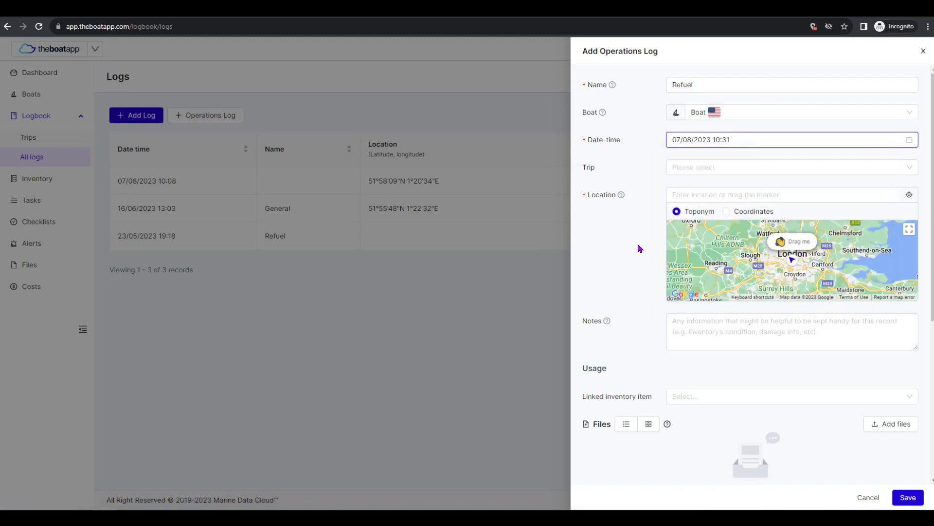
click(688, 170)
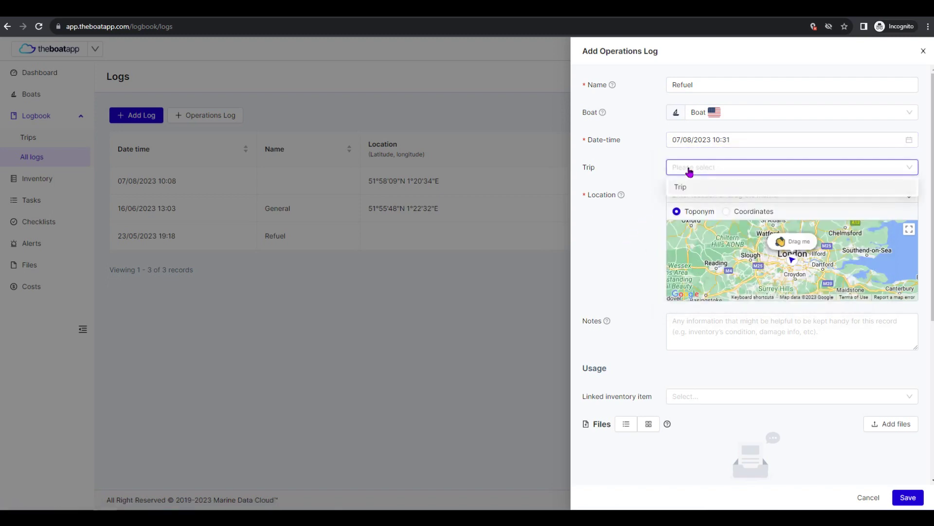
click(732, 192)
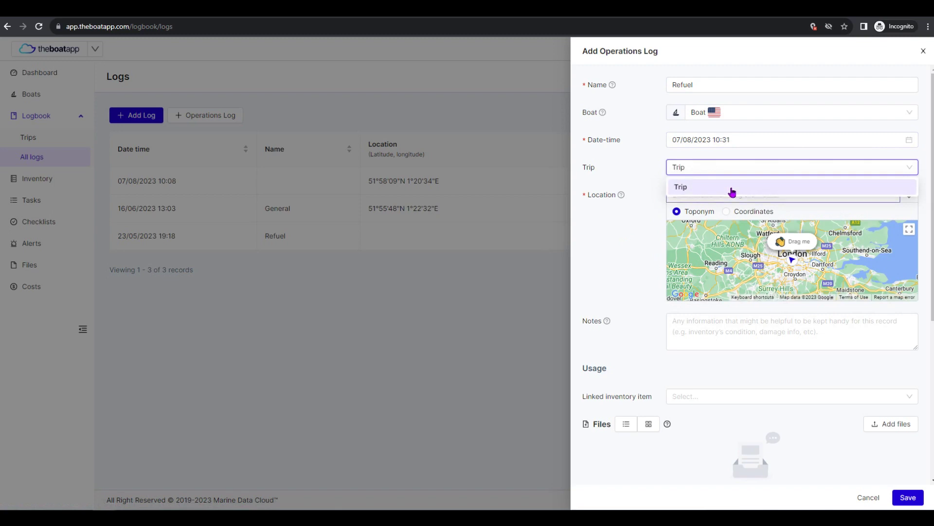
Drag the location marker into the sea between England and Belgium near Dover.
scroll(730, 195, down, 1)
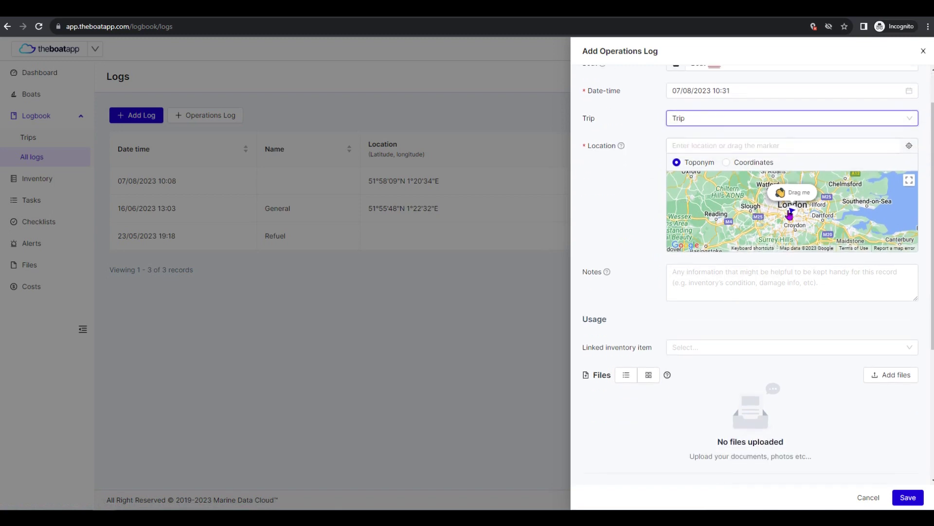
drag(791, 213, 877, 224)
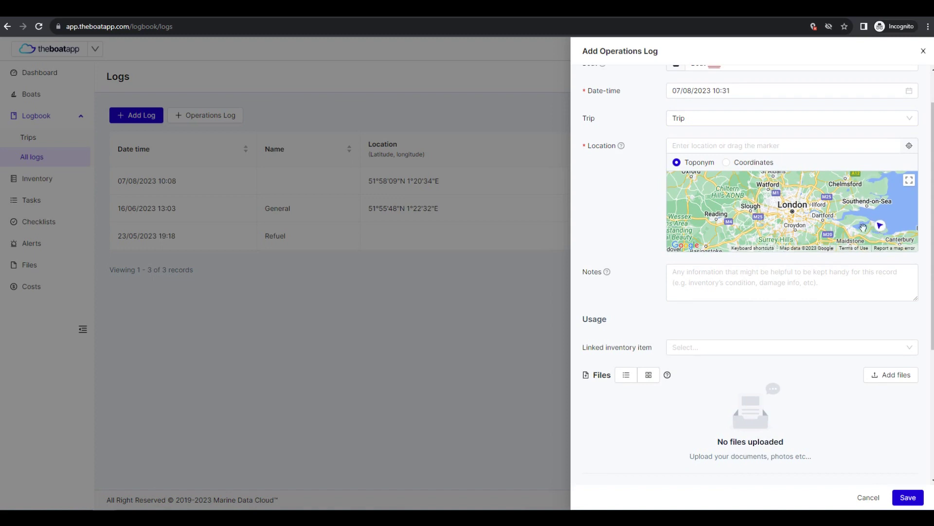
scroll(759, 194, down, 2)
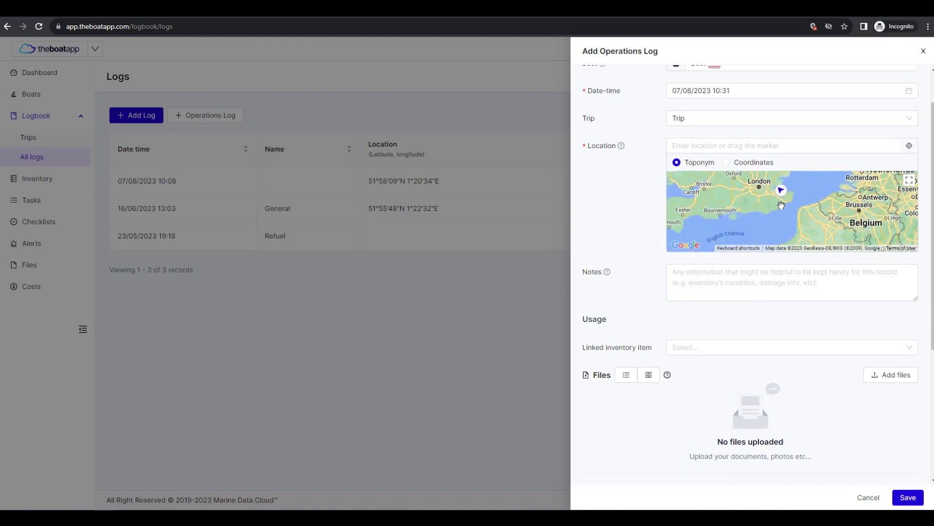
drag(789, 201, 788, 202)
click(726, 162)
click(691, 166)
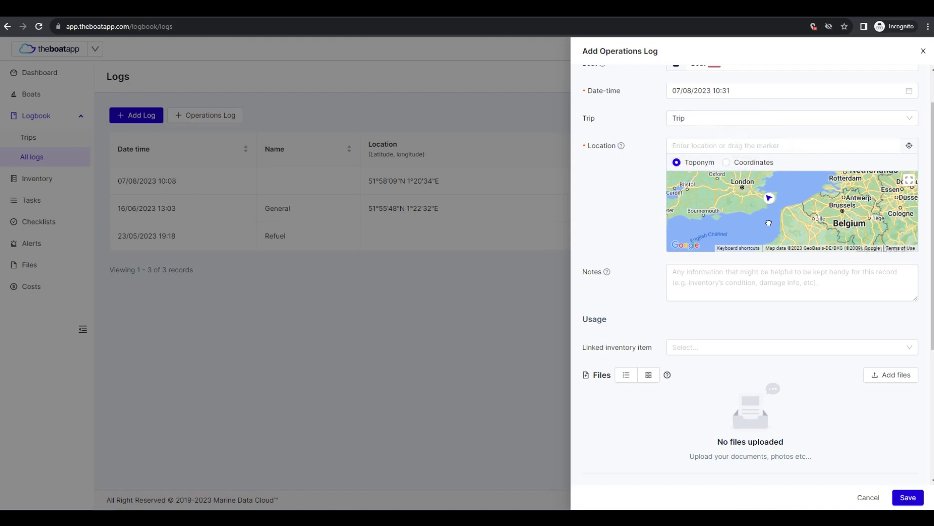
scroll(768, 222, down, 2)
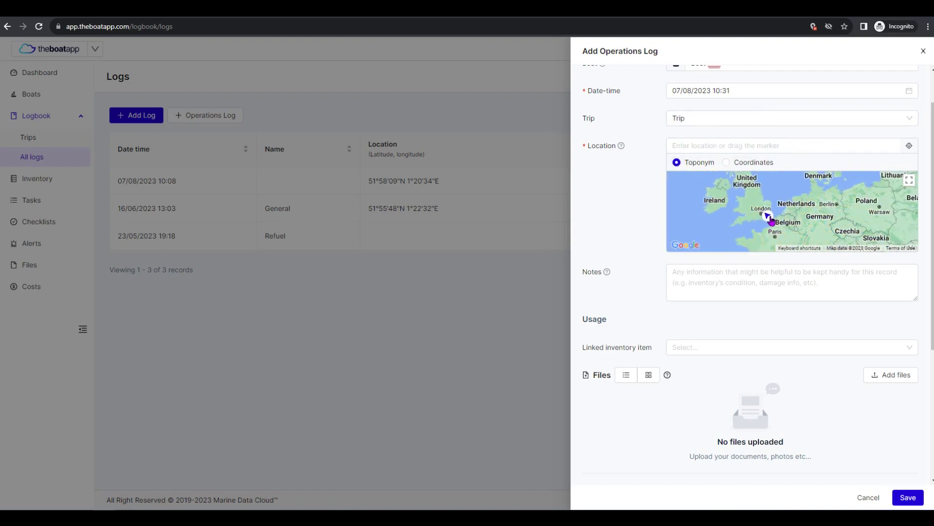
scroll(770, 224, up, 4)
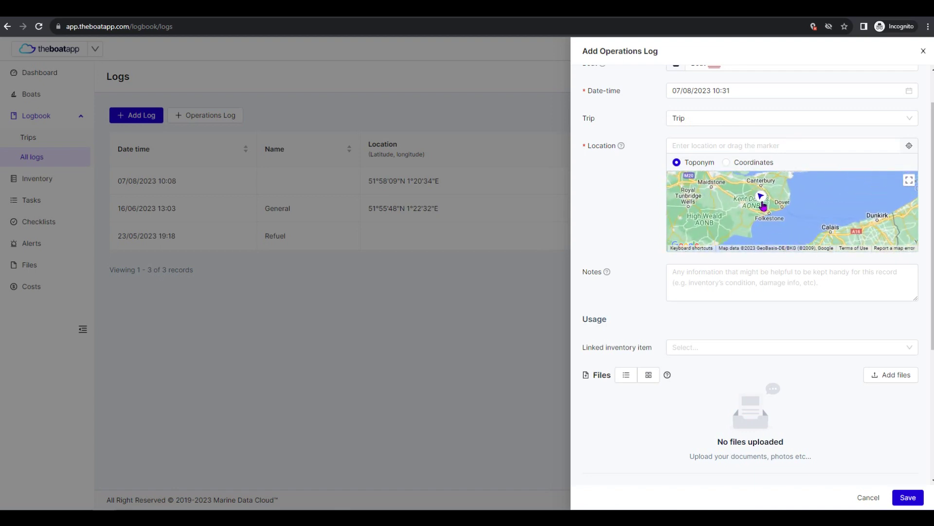
drag(782, 193, 793, 191)
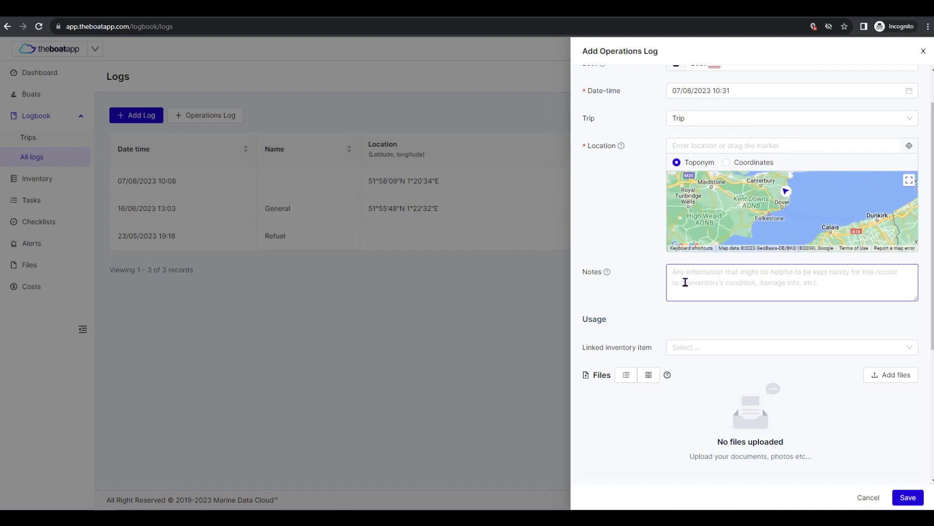
scroll(744, 224, up, 1)
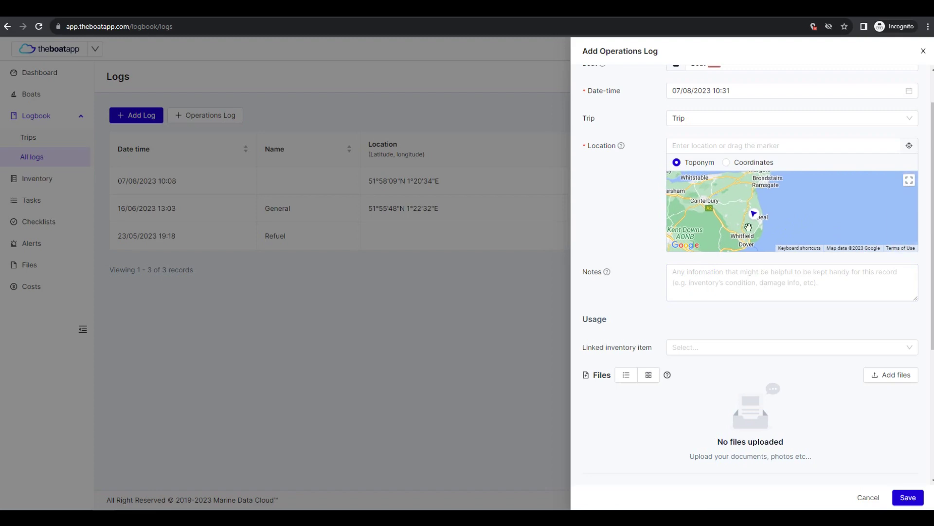
drag(755, 215, 759, 212)
scroll(725, 231, down, 1)
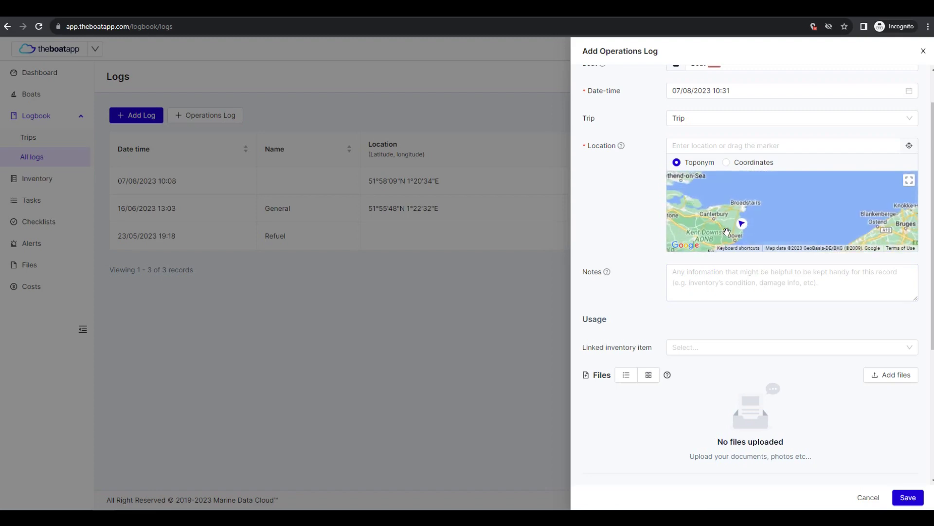
mouse_move(777, 222)
mouse_down()
mouse_move(778, 202)
mouse_move(780, 211)
mouse_up()
Show the log's location as latitude and longitude coordinates.
scroll(779, 202, down, 1)
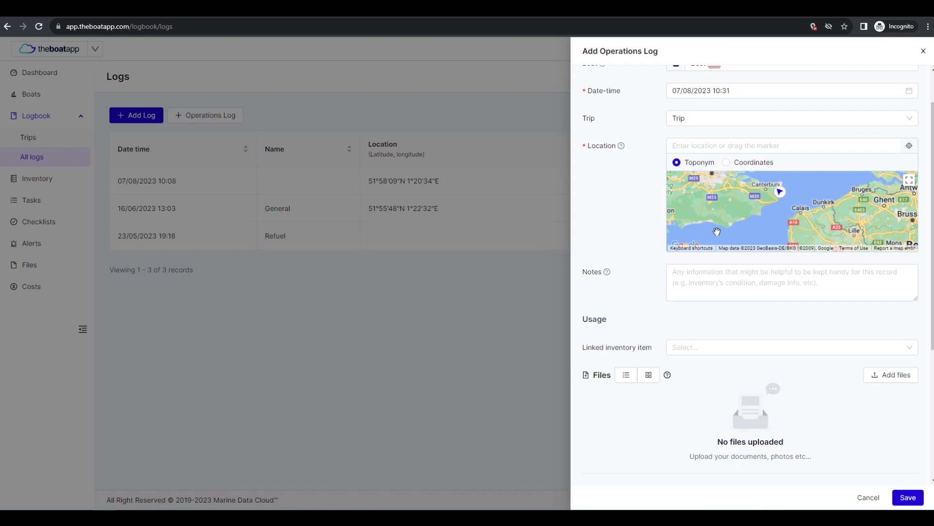
scroll(716, 231, down, 1)
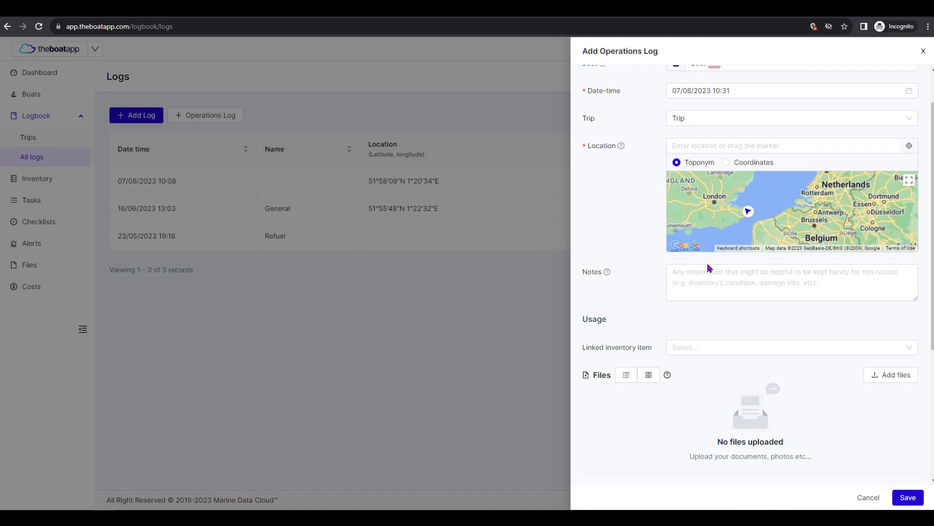
scroll(706, 268, down, 1)
scroll(613, 233, up, 1)
scroll(653, 226, down, 1)
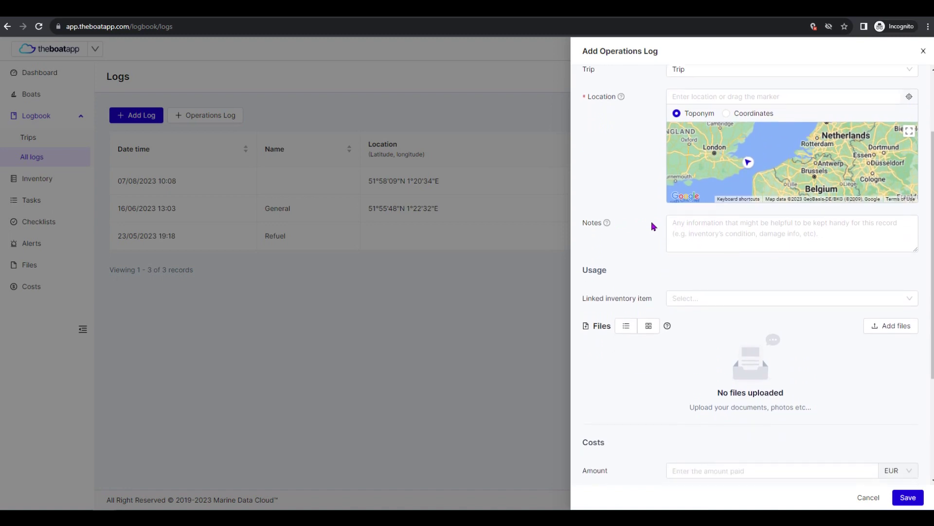
click(678, 233)
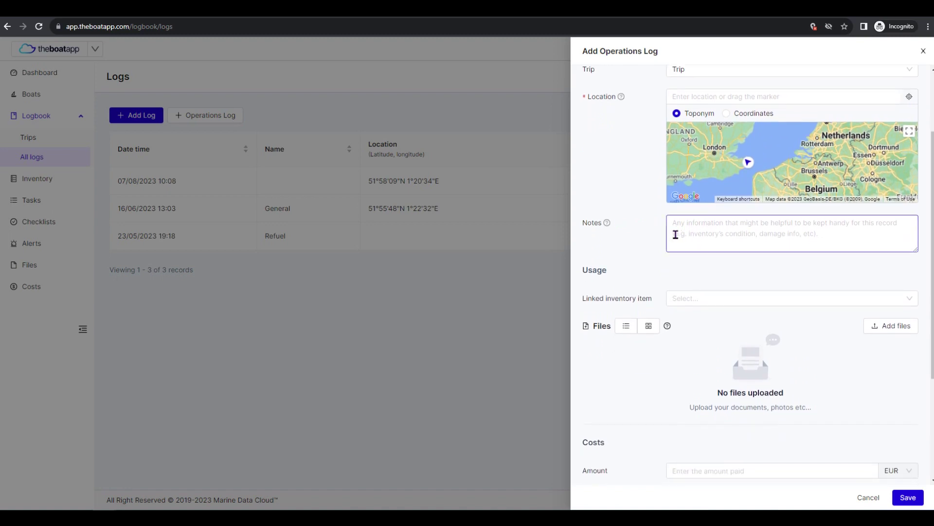
scroll(657, 224, up, 1)
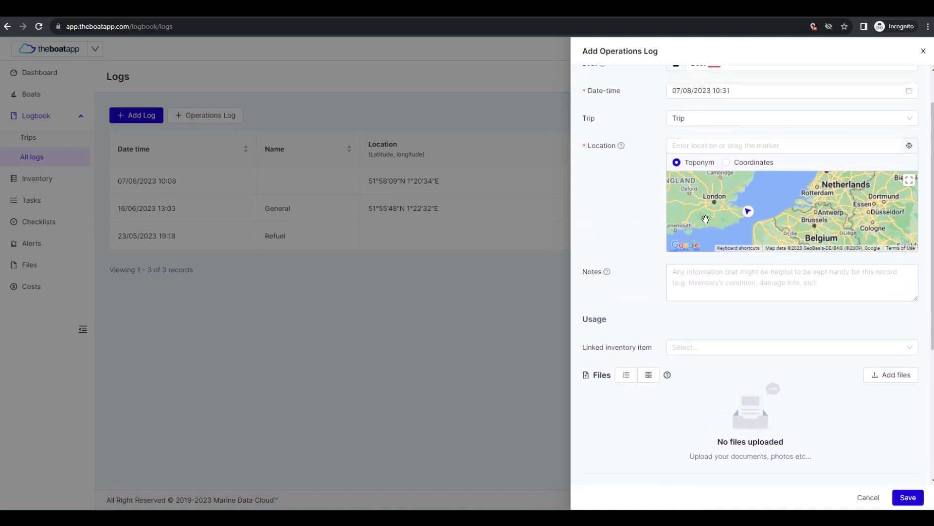
click(733, 166)
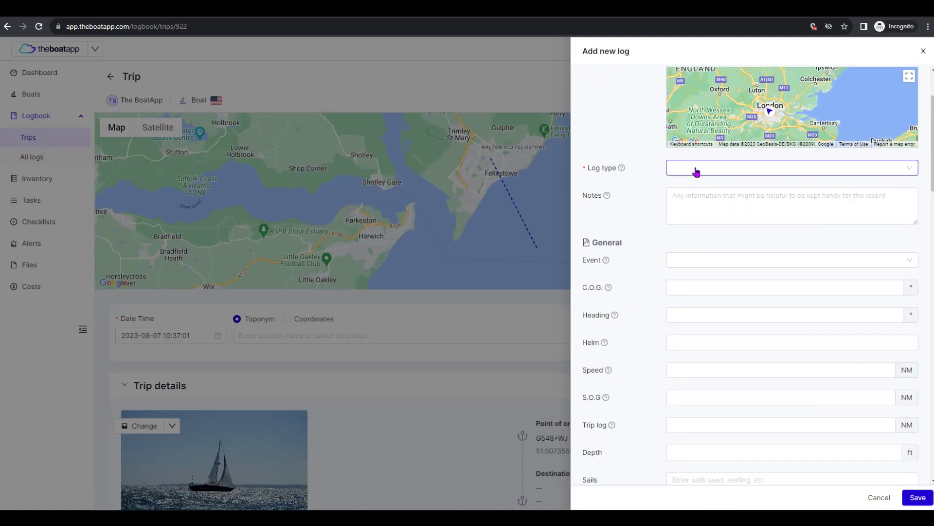
Set the new log's type to Operations.
click(695, 168)
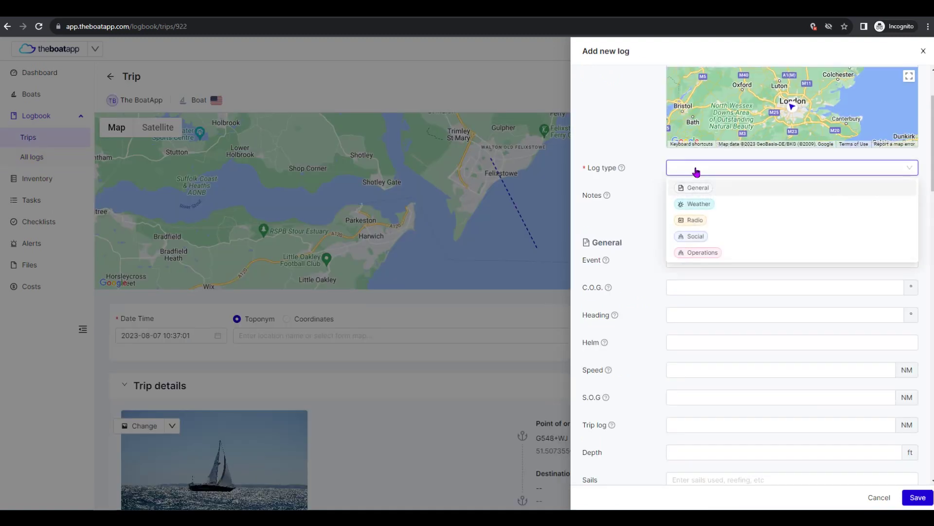
click(703, 252)
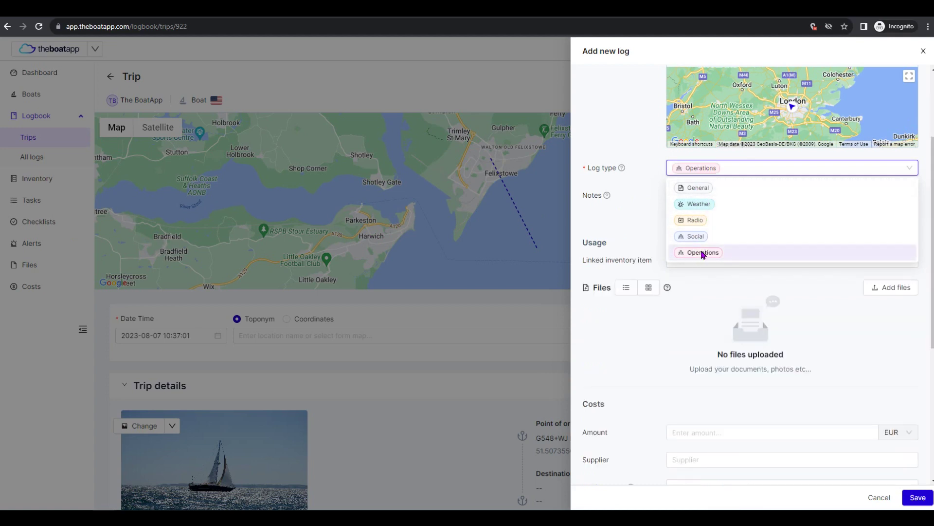
click(638, 215)
scroll(640, 216, down, 1)
scroll(640, 217, down, 1)
scroll(647, 221, up, 1)
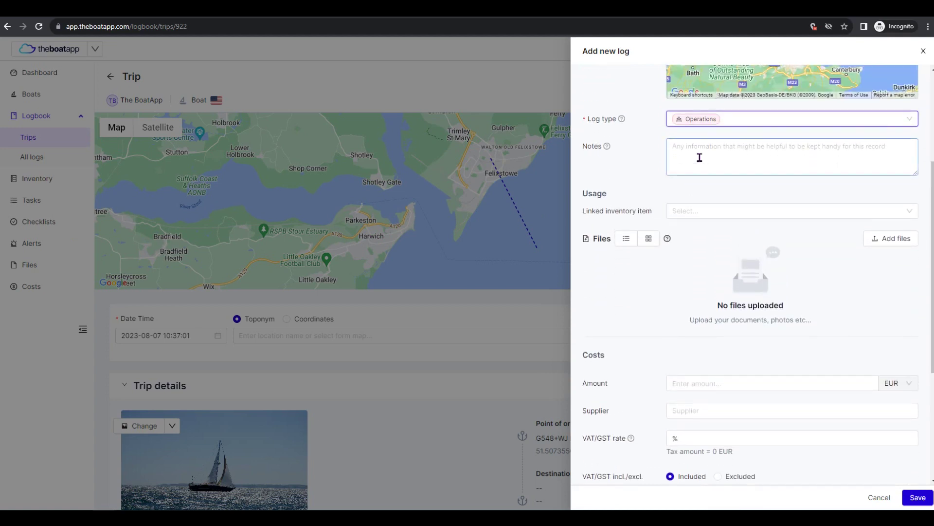
Add the note 'Notes about item.' to the log.
click(700, 157)
text(Notes about item)
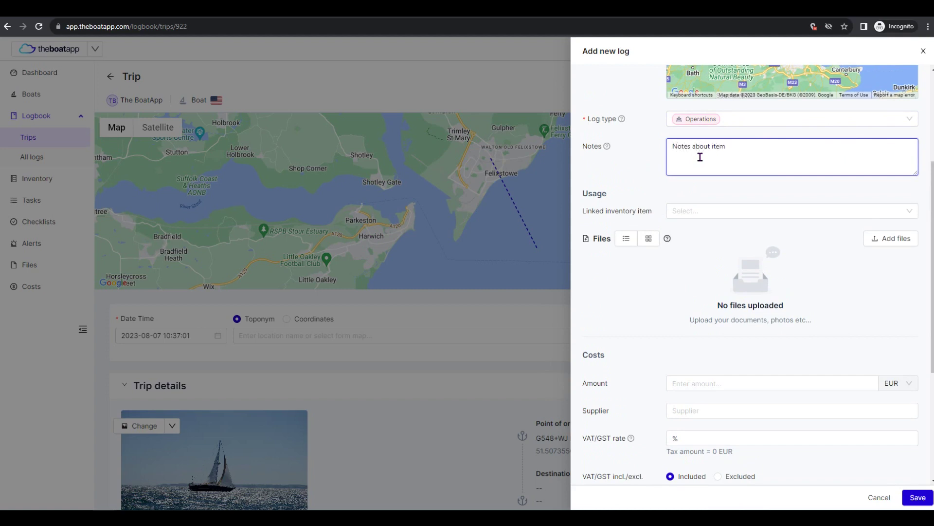
scroll(716, 211, down, 1)
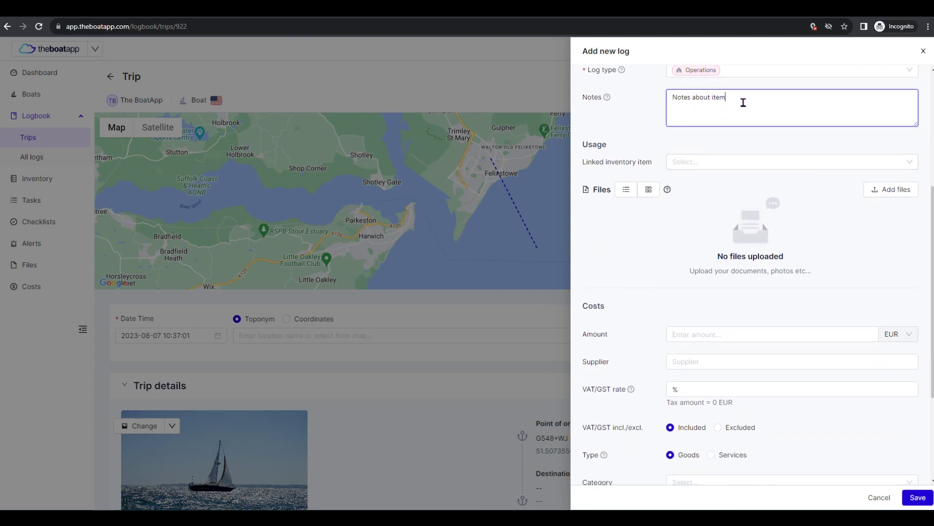
text(.)
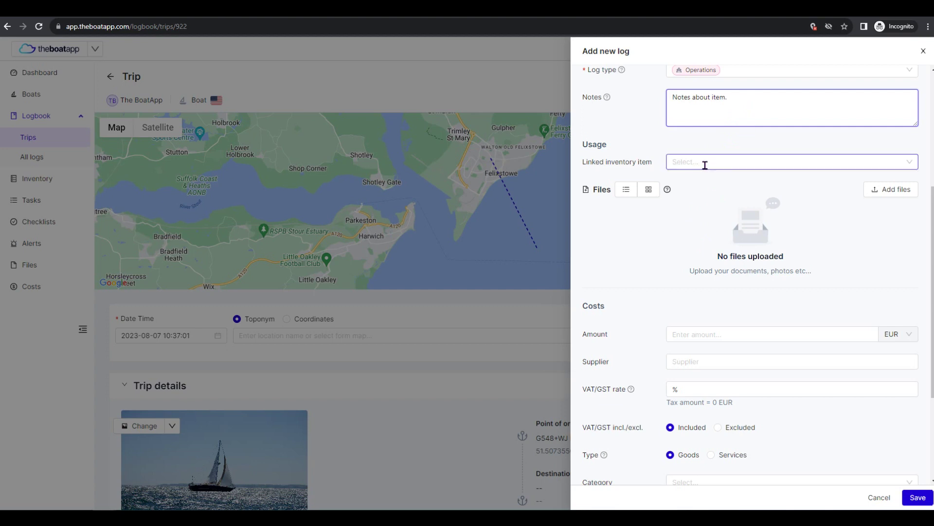
click(683, 161)
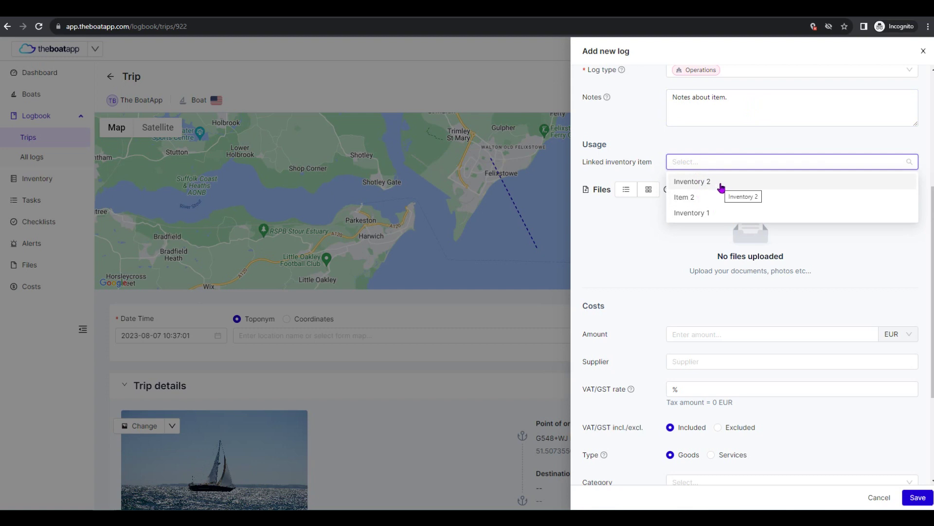
Link Inventory 1 to the log with quantity action Bought.
click(721, 219)
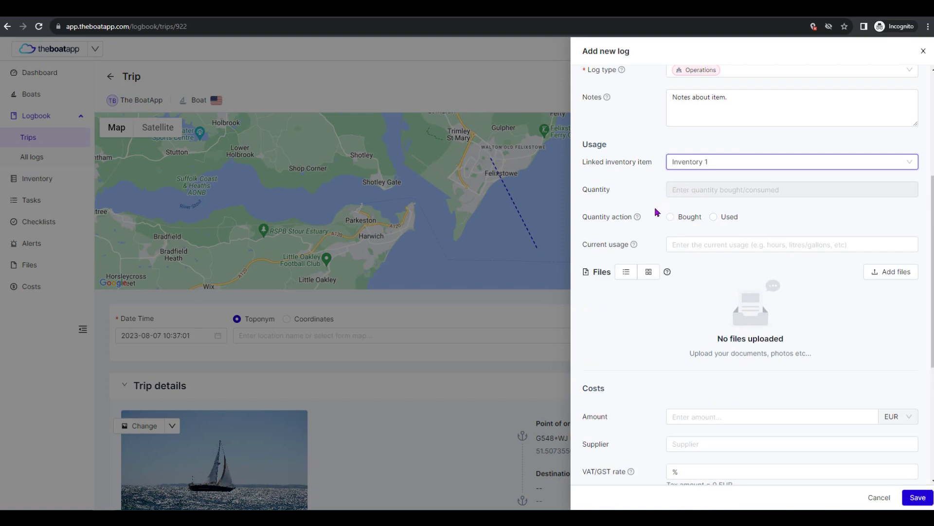
scroll(670, 221, down, 1)
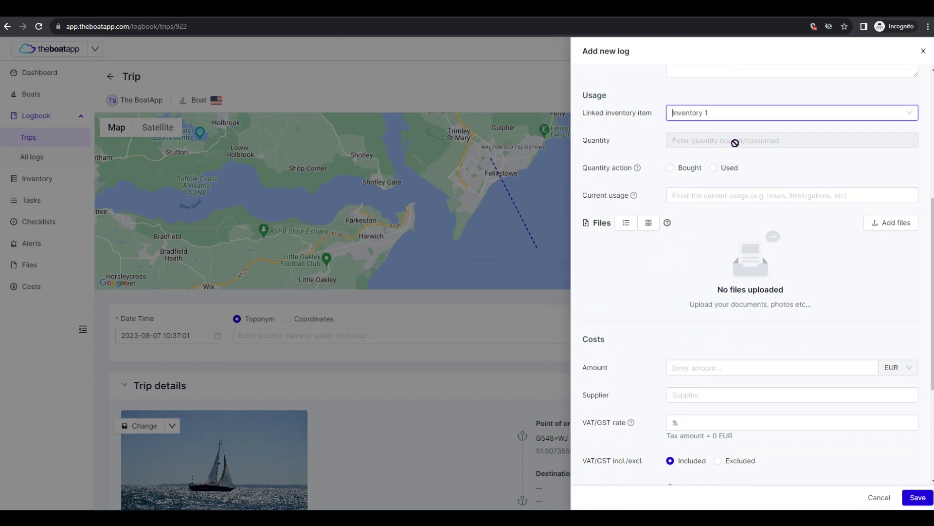
click(671, 171)
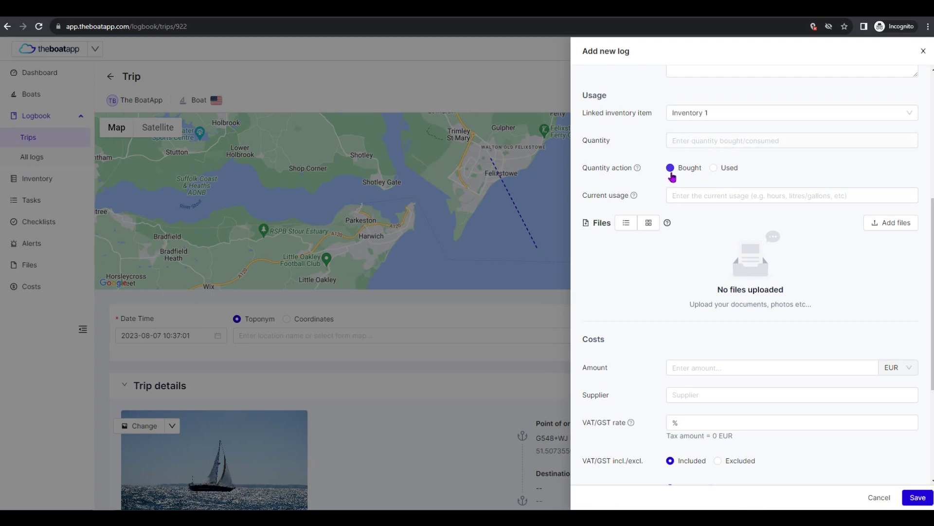
click(714, 168)
click(671, 168)
Change the current usage from 2 to 5, keeping the quantity action Bought.
click(683, 194)
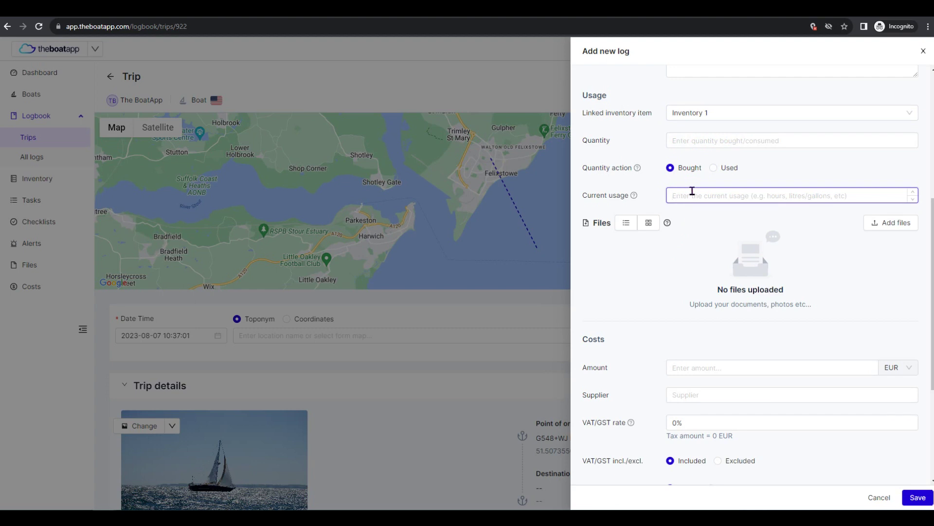
text(2)
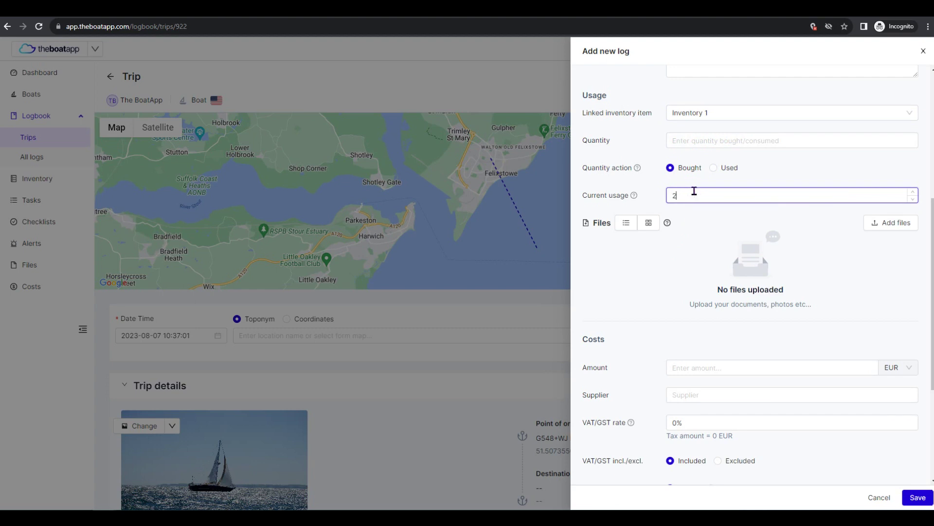
click(717, 219)
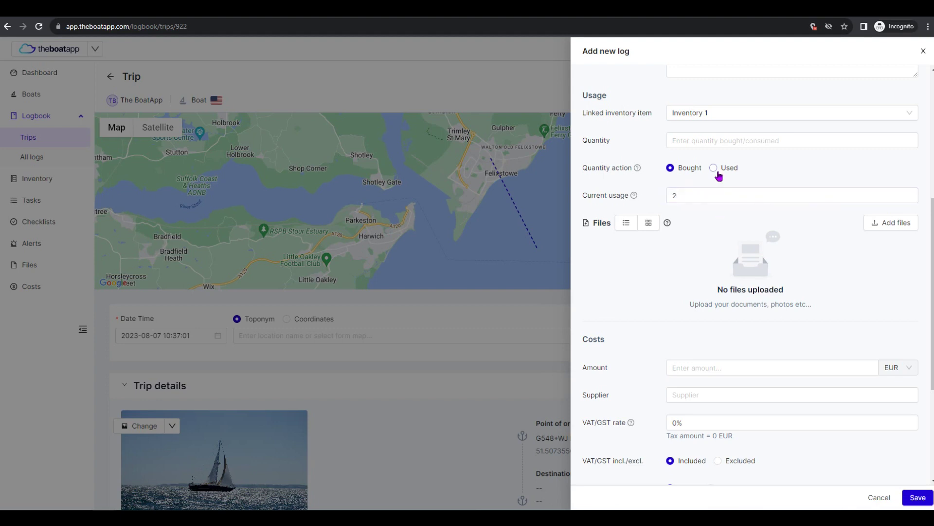
scroll(716, 197, down, 1)
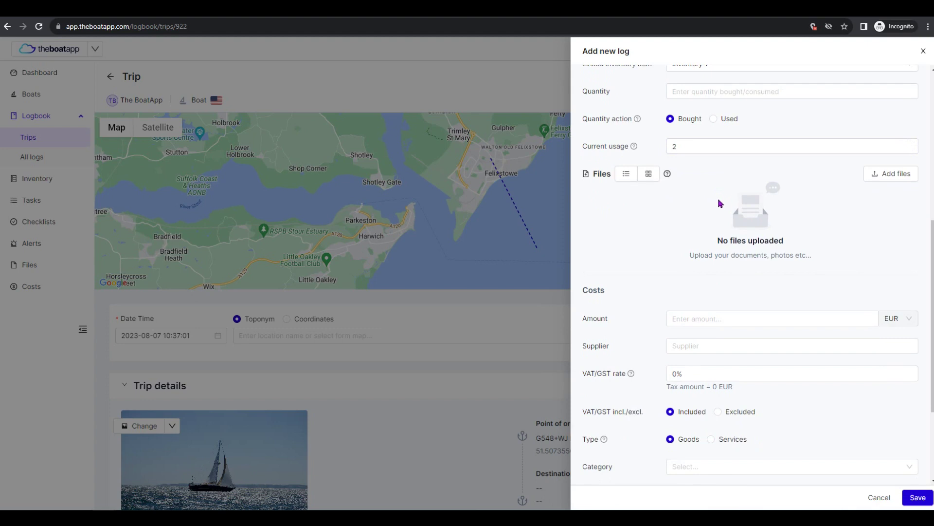
scroll(720, 180, up, 1)
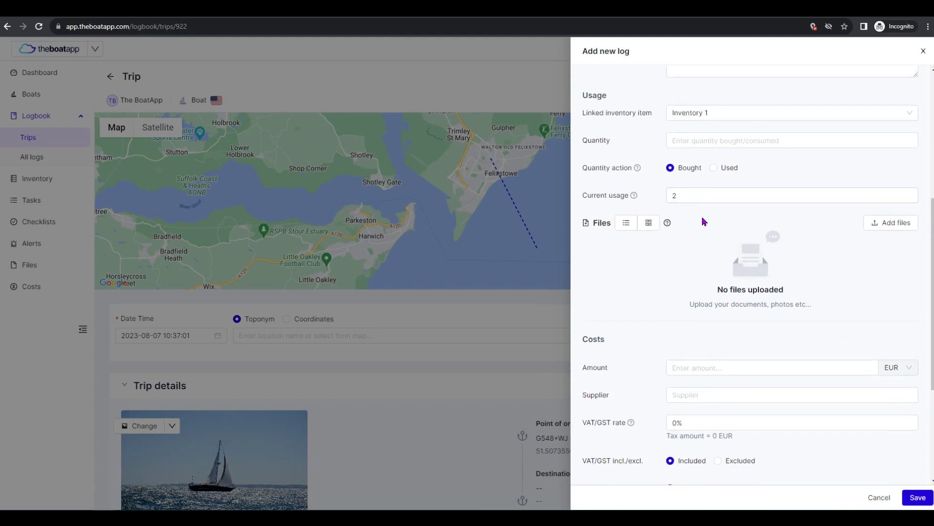
click(714, 167)
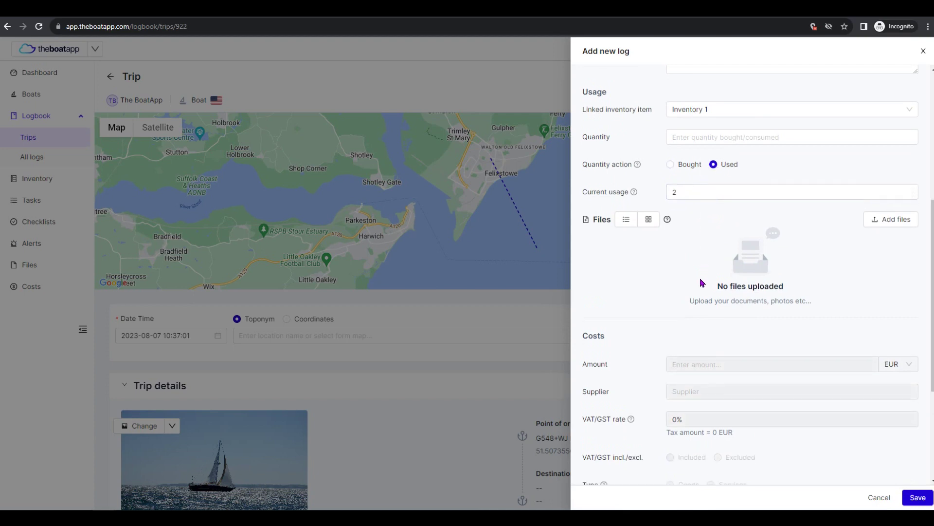
scroll(701, 282, down, 1)
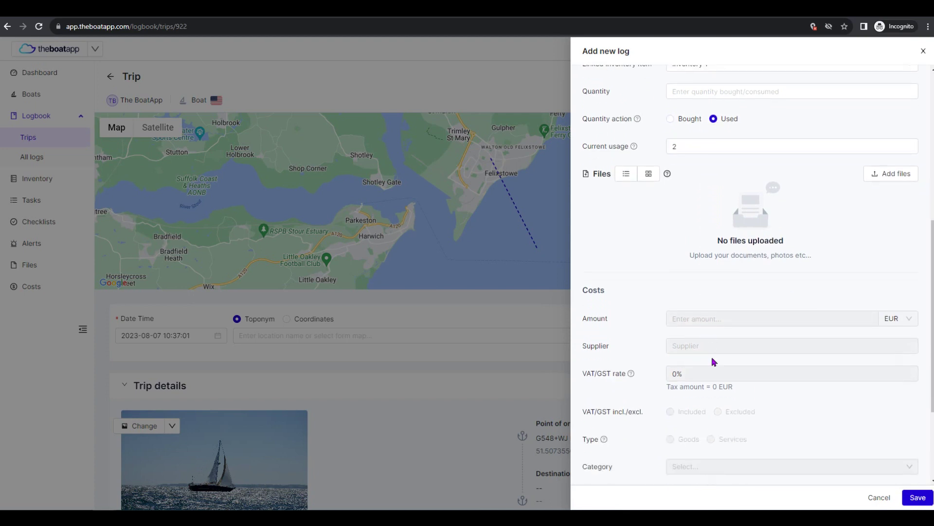
click(670, 118)
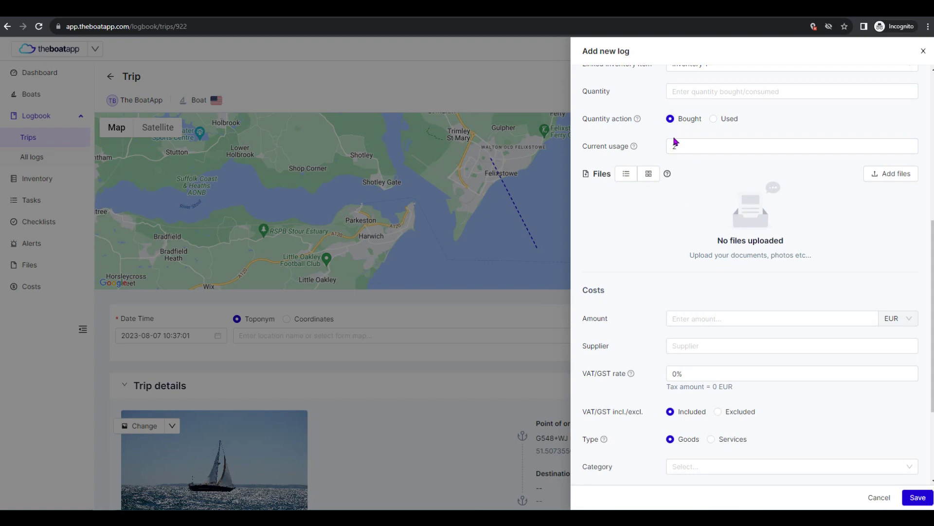
scroll(692, 200, down, 1)
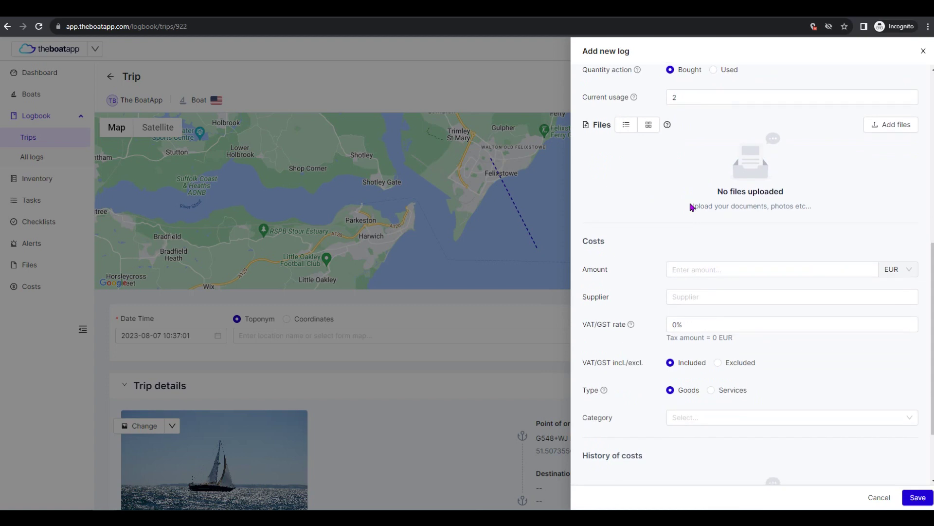
click(687, 97)
double_click(687, 97)
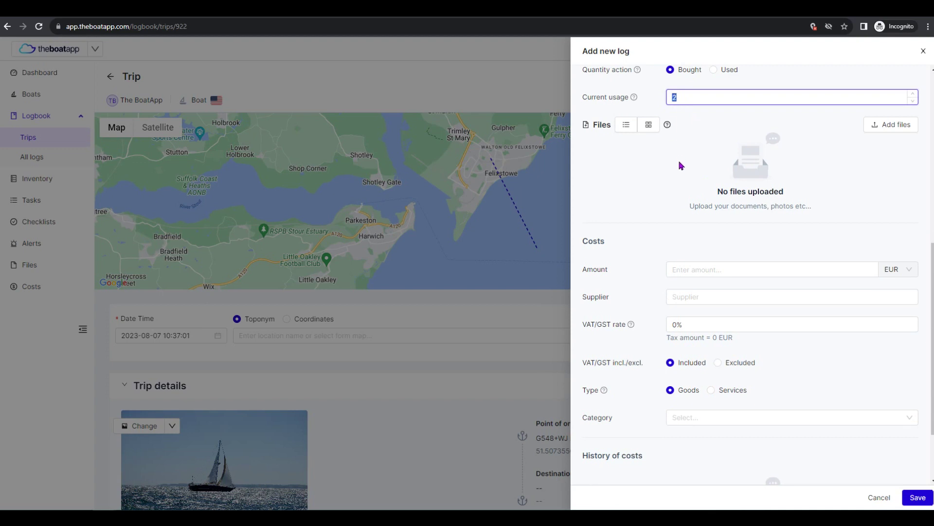
scroll(682, 166, up, 2)
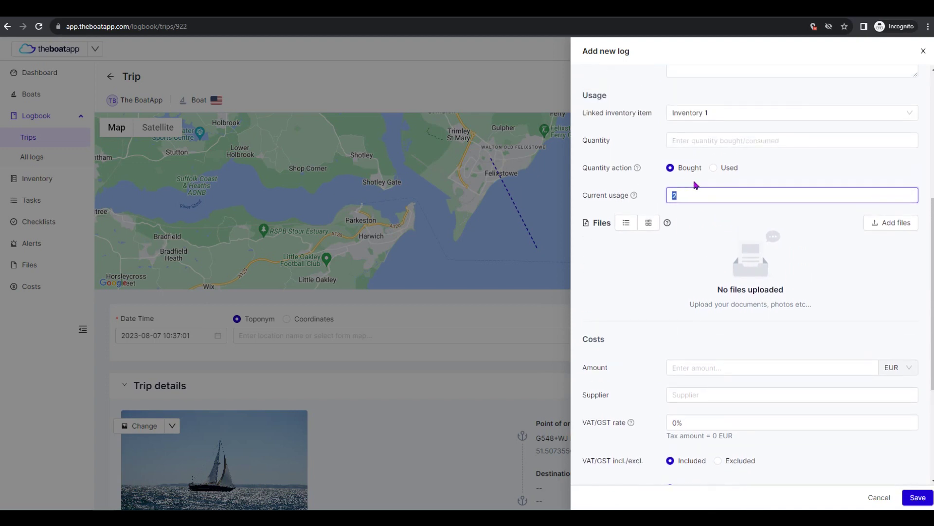
click(749, 217)
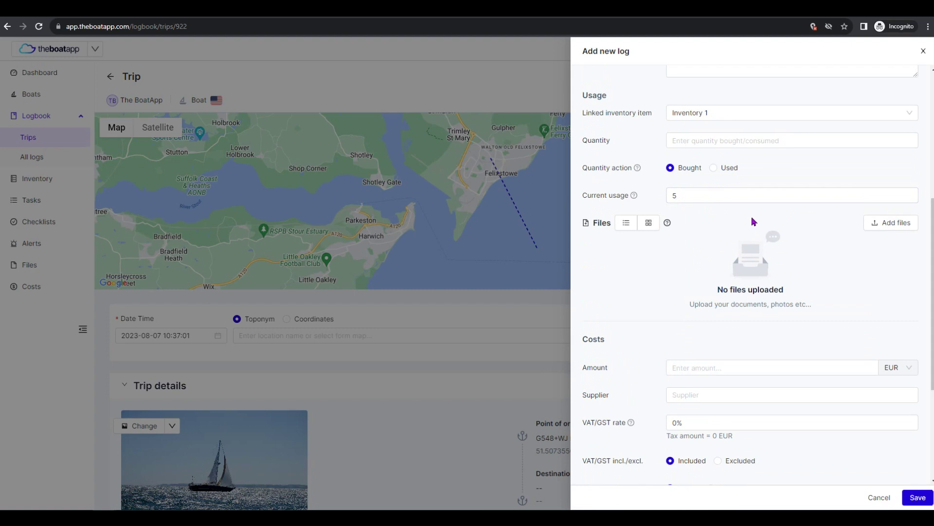
scroll(750, 226, down, 1)
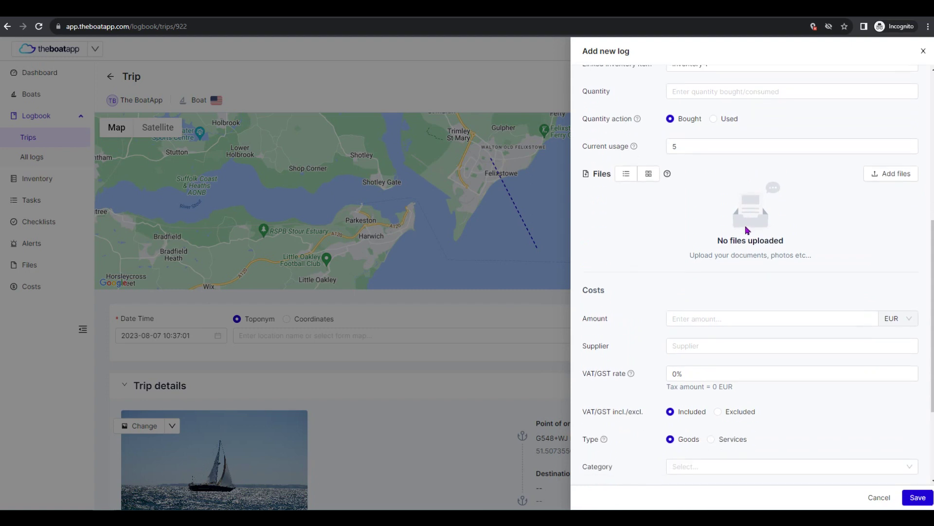
scroll(747, 233, down, 2)
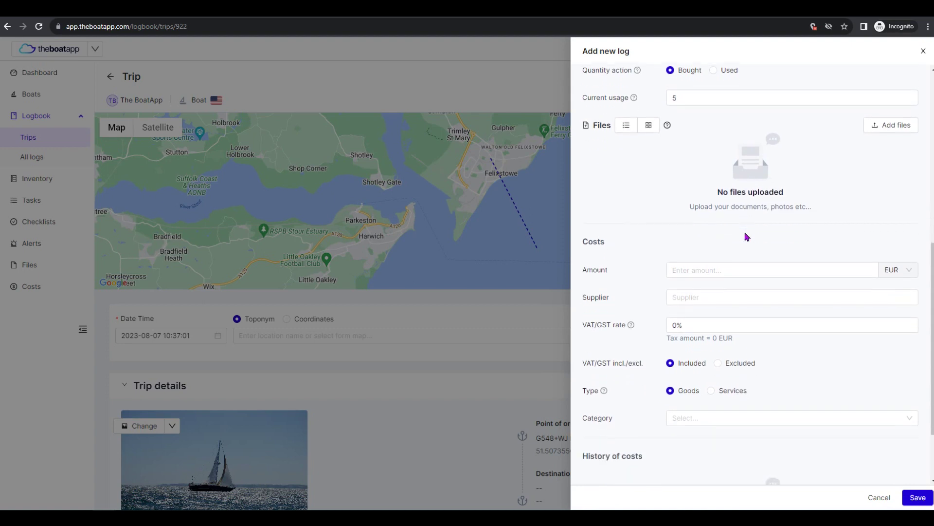
Enter a cost of 100 GBP from the supplier 'Name of brand'.
click(740, 222)
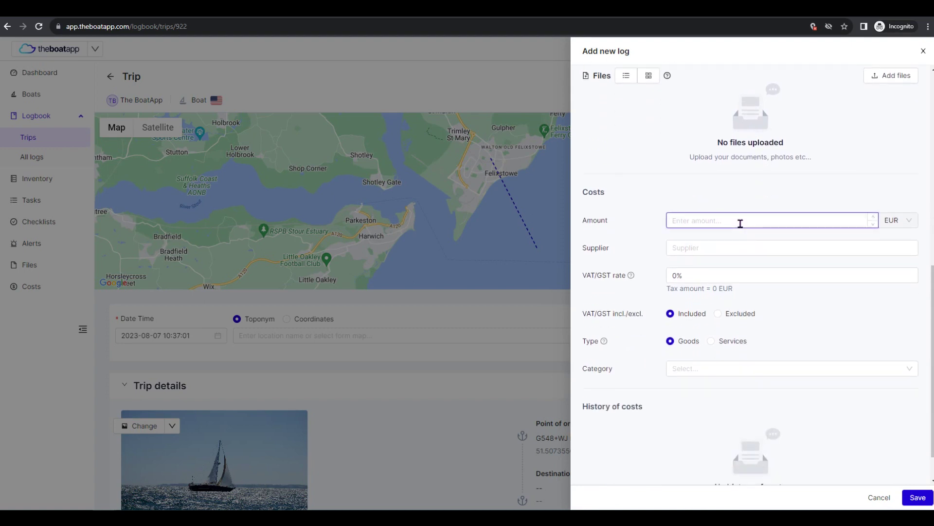
text(100)
click(907, 222)
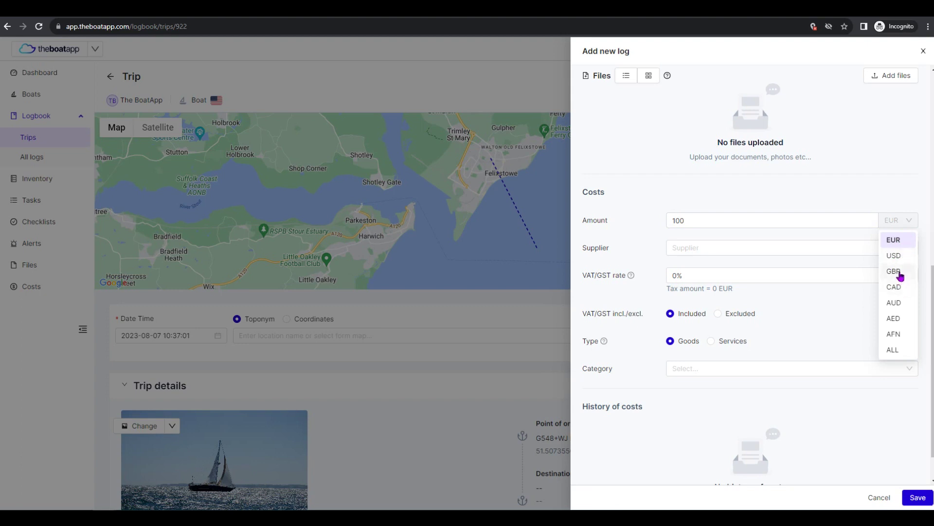
click(901, 274)
click(840, 246)
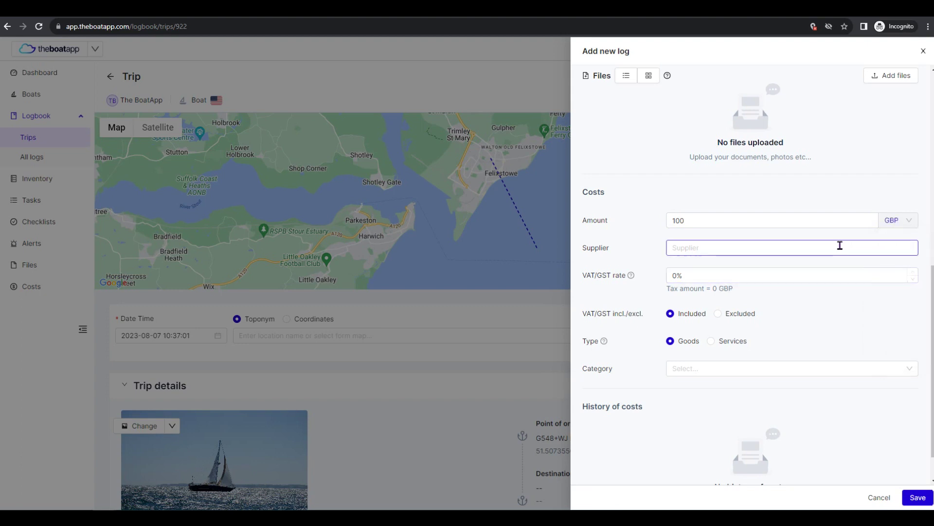
scroll(837, 246, down, 1)
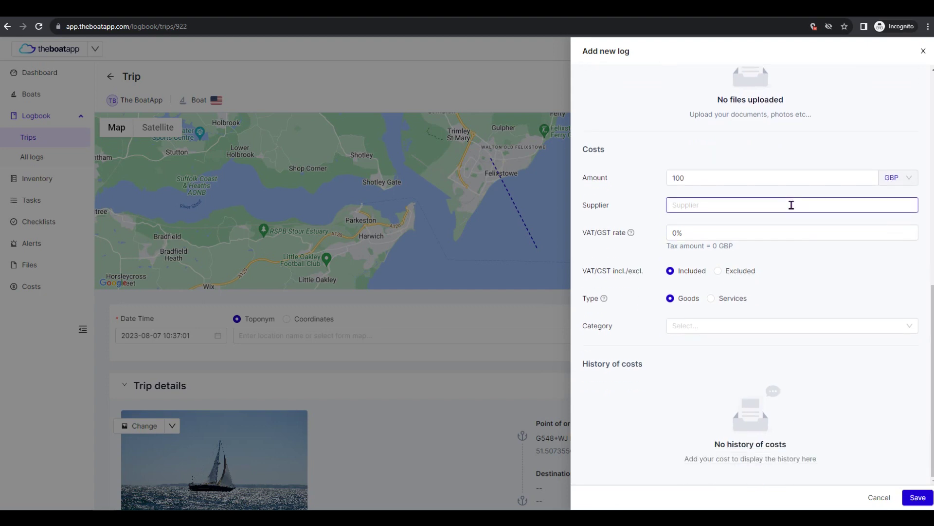
text(Name of brand)
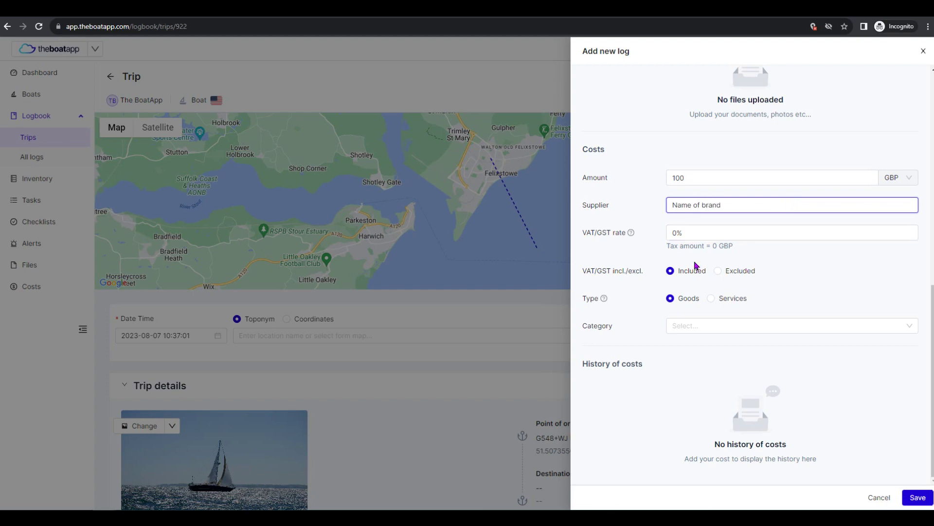
Set 10% VAT excluded, cost type Services and category Fuel.
click(673, 235)
text(1)
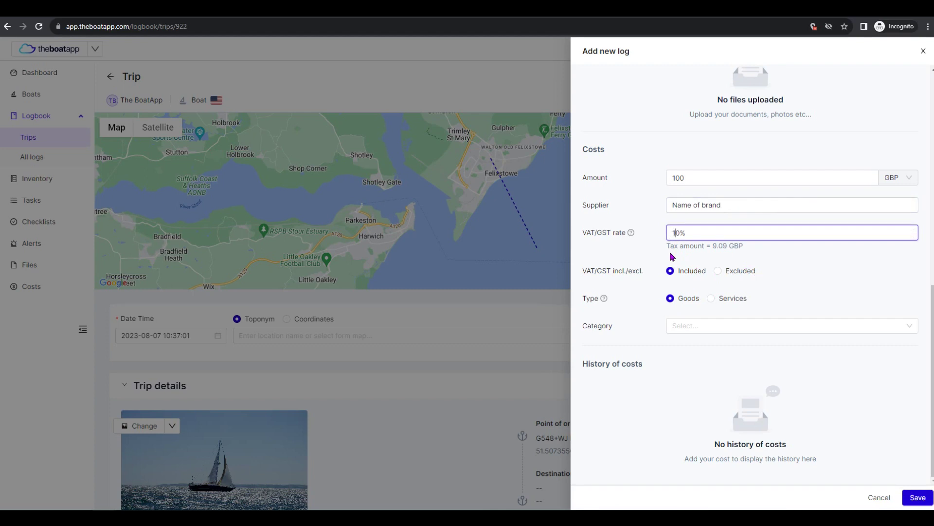
click(675, 273)
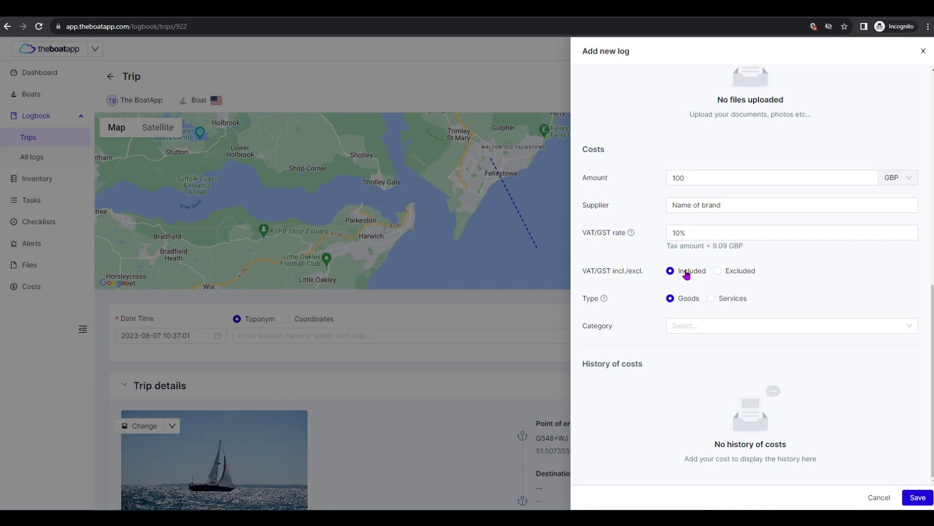
click(719, 272)
click(710, 299)
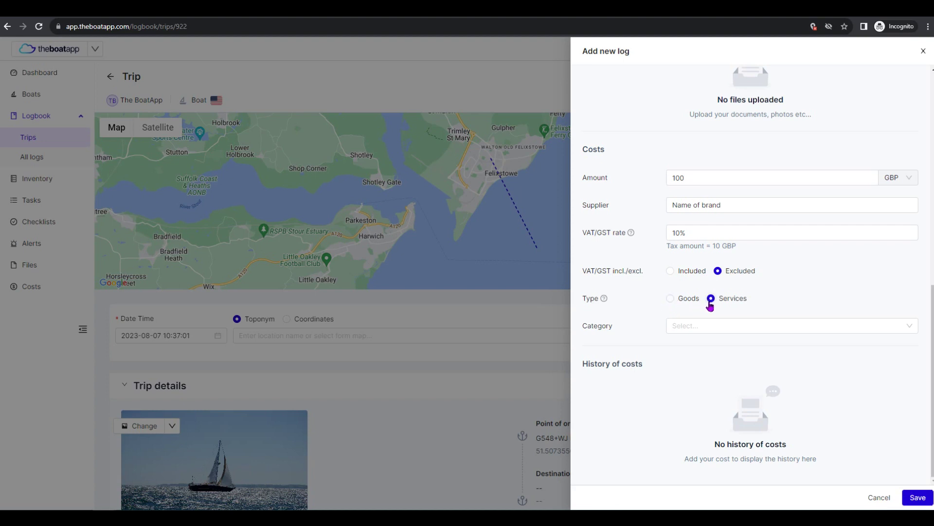
click(670, 299)
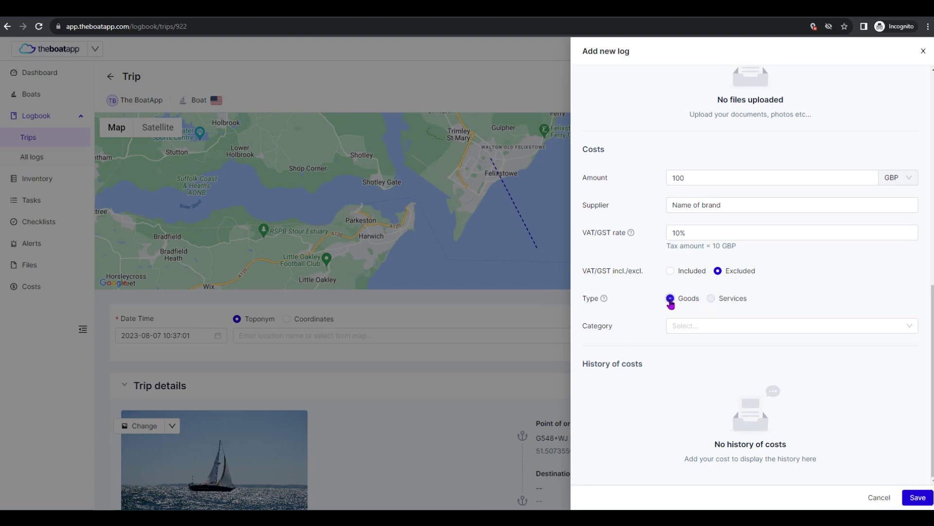
click(710, 304)
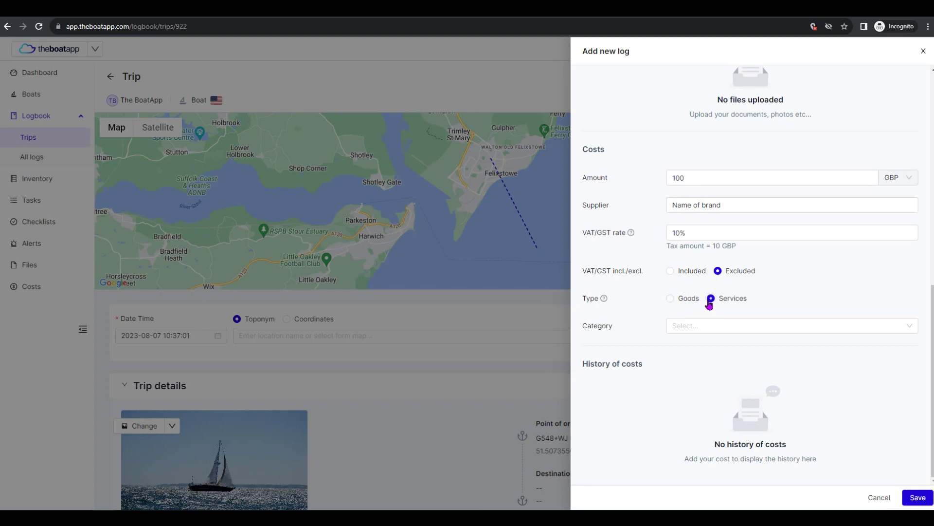
click(689, 325)
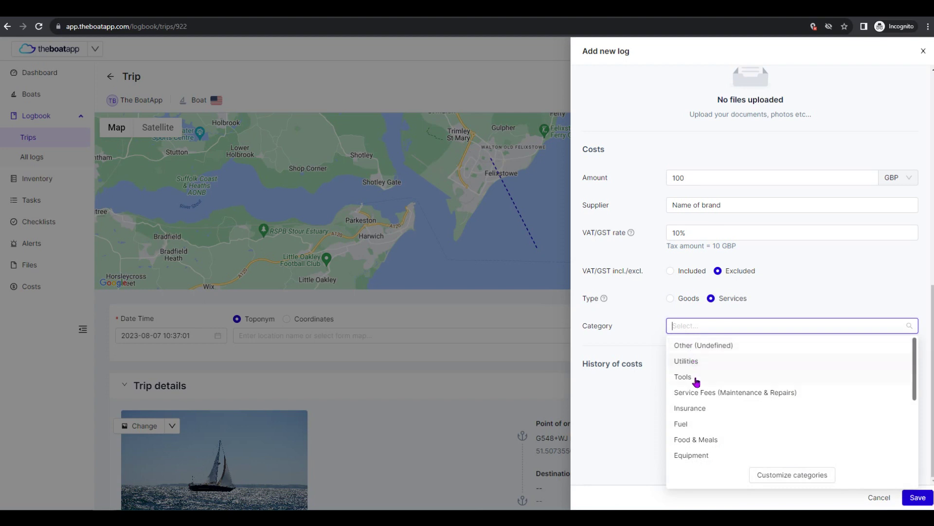
click(695, 423)
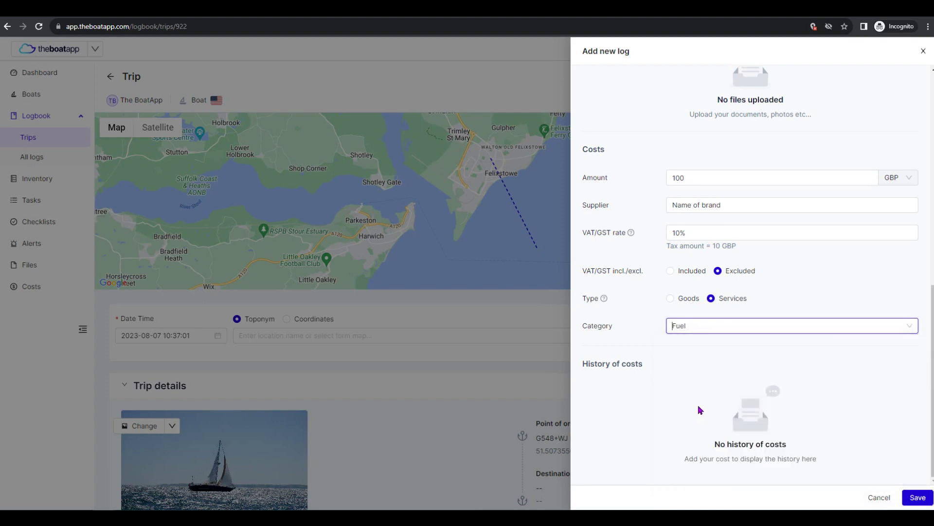
scroll(733, 387, up, 4)
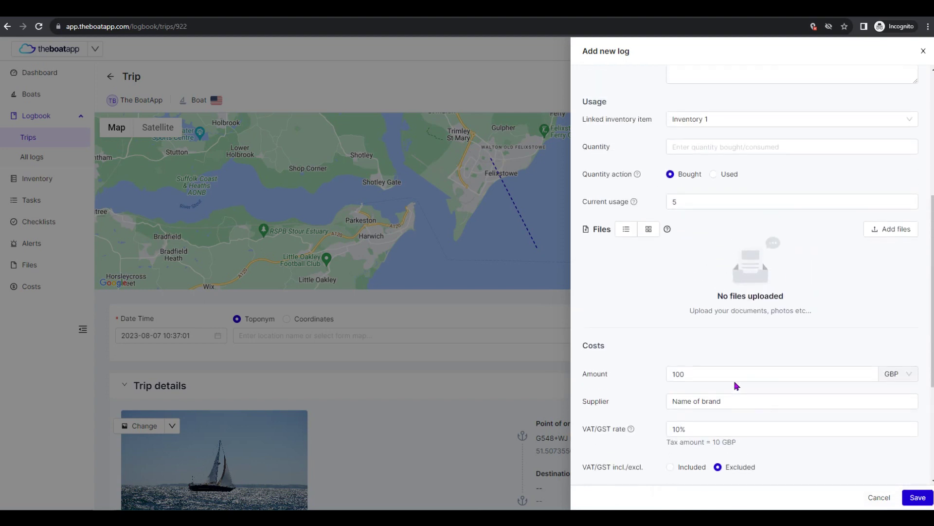
Try attaching files to the Refuel log.
click(870, 232)
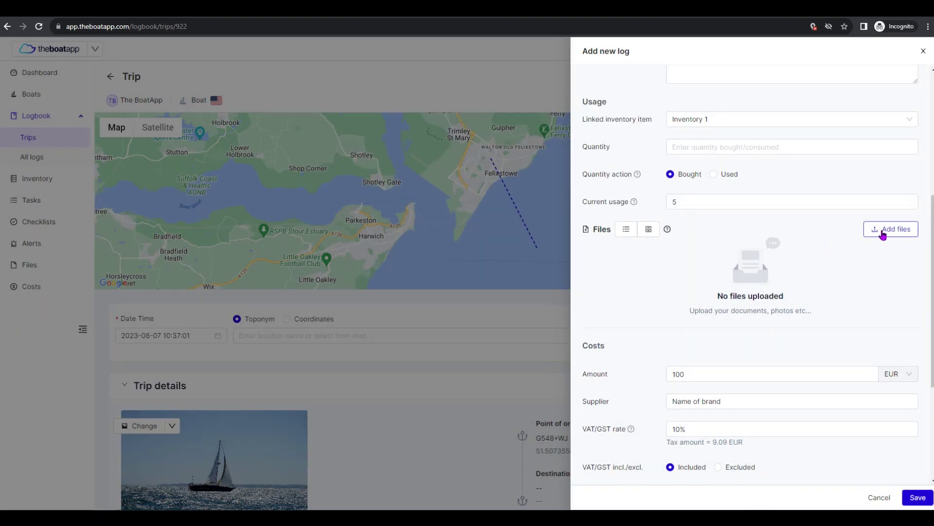
scroll(868, 265, down, 1)
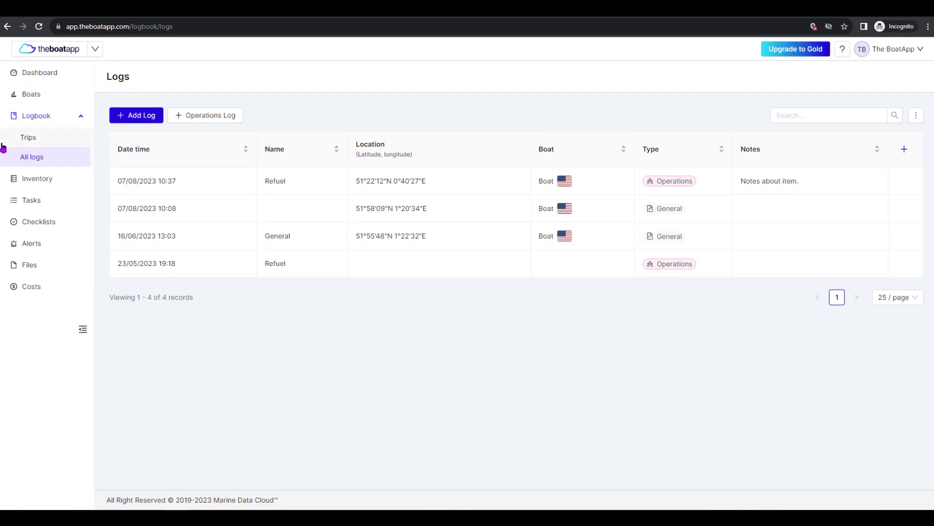
Reopen the saved Refuel log from All logs and review its usage and Fuel cost details.
click(46, 138)
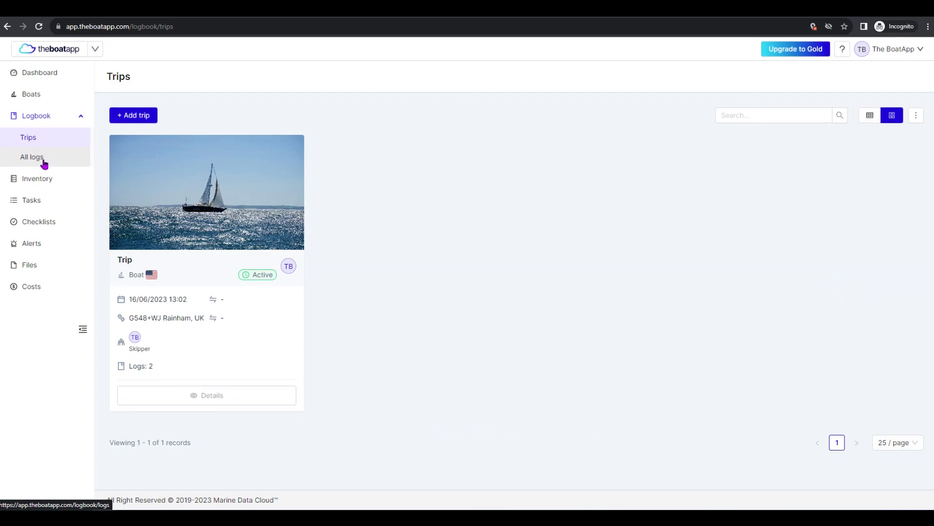
click(44, 162)
mouse_move(218, 172)
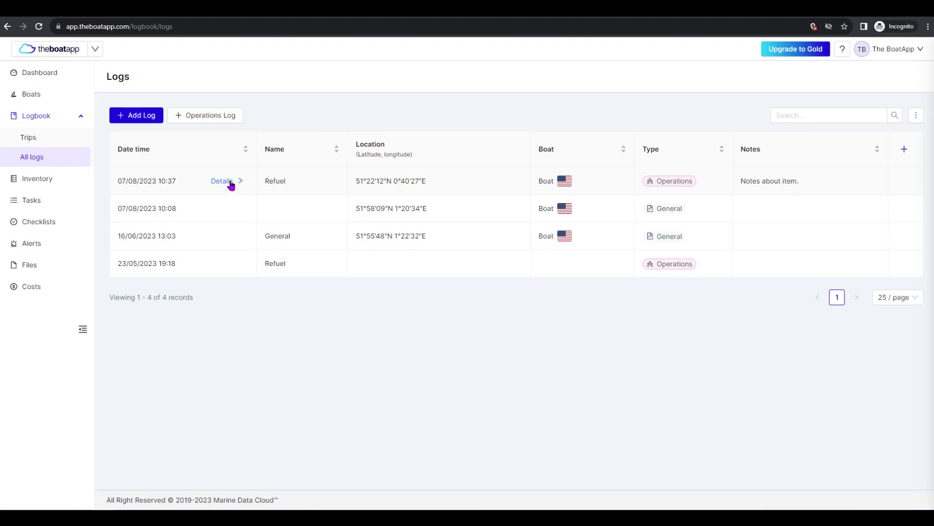
click(227, 182)
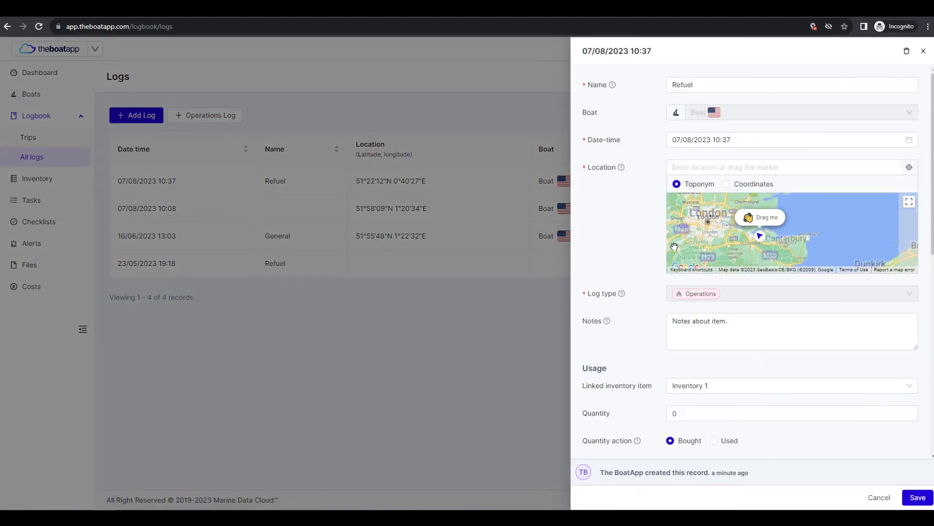
scroll(646, 286, down, 4)
scroll(645, 295, down, 4)
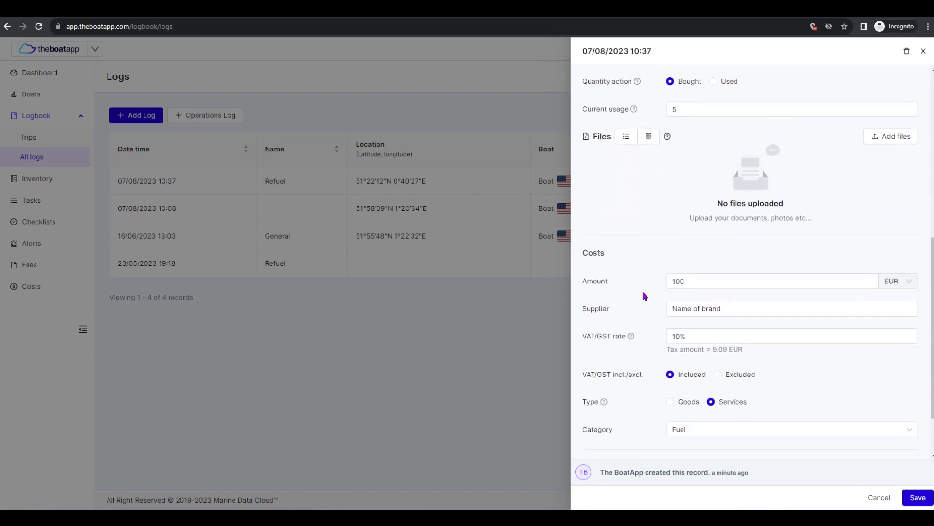